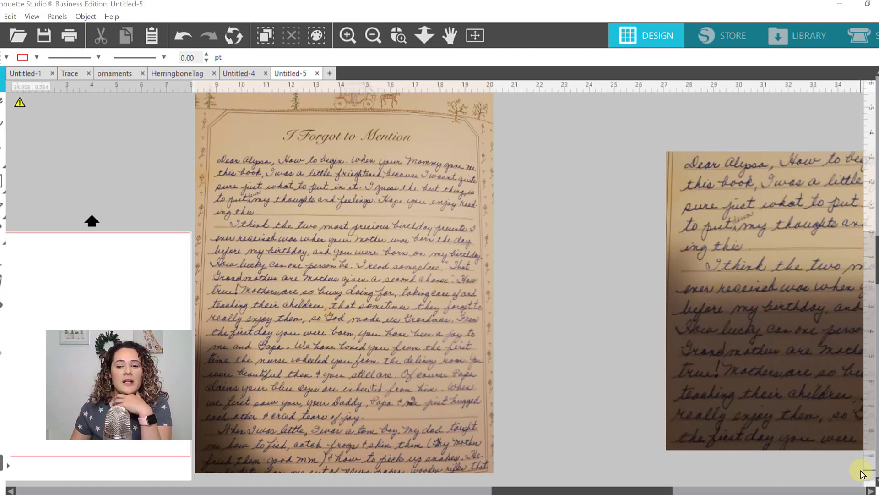
- Select the tall letter photo and apply the Grey Shade effect at its maximum amount
left_click(397, 227)
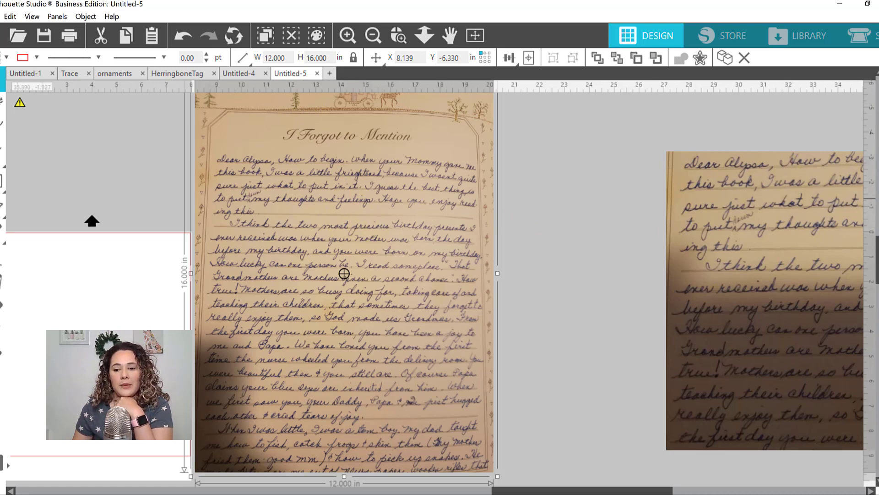
left_click(878, 214)
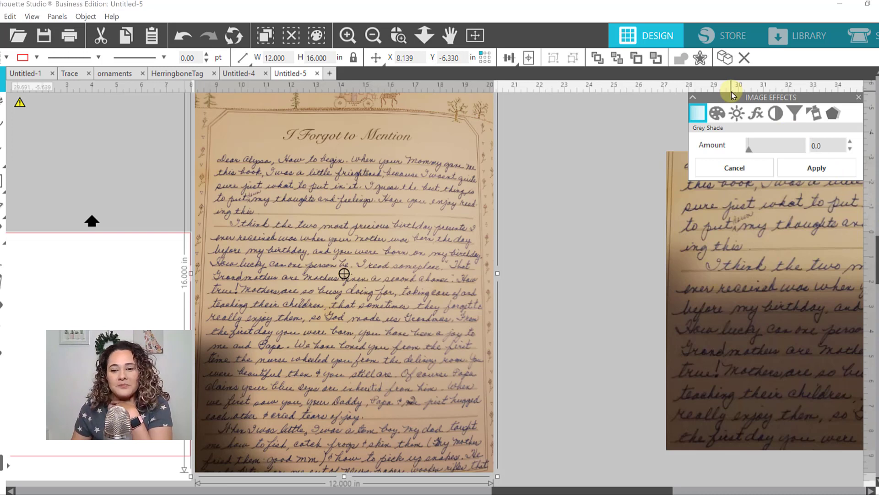
left_click_drag(750, 154, 845, 159)
left_click(828, 173)
- Raise the letter photo's brightness to 24, increase its contrast slightly and apply both adjustments
left_click(736, 114)
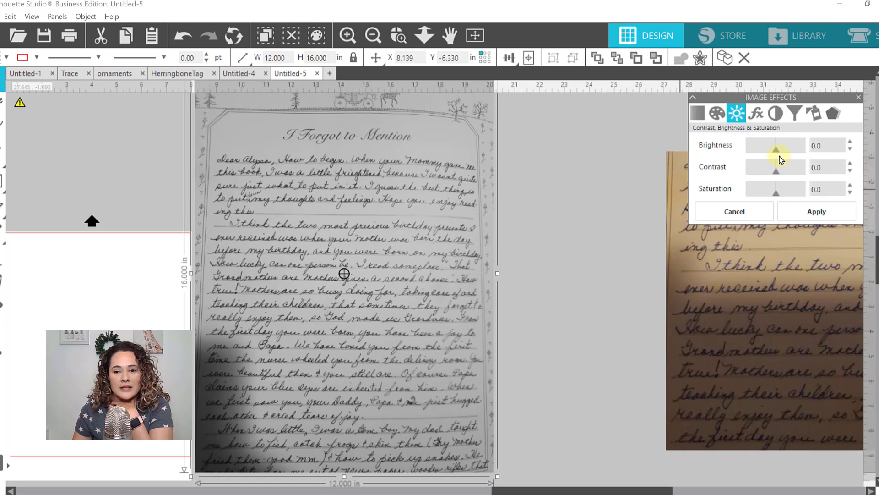
left_click_drag(780, 154, 784, 154)
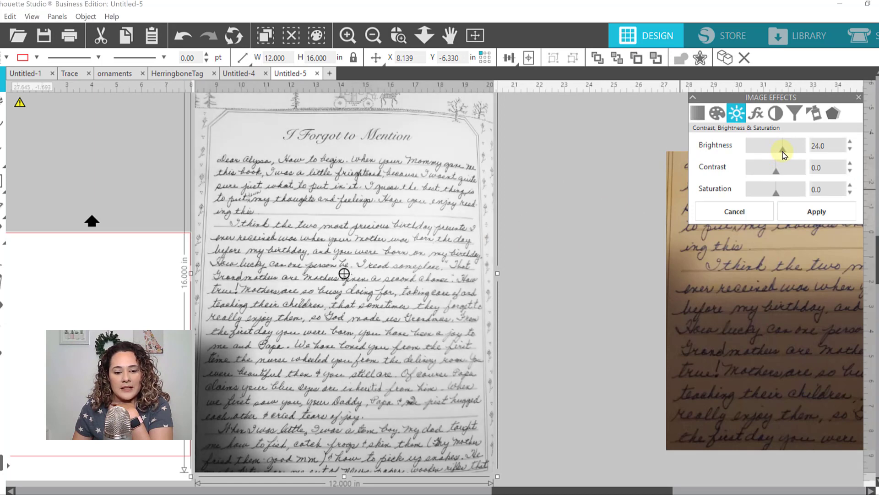
left_click_drag(777, 175, 779, 176)
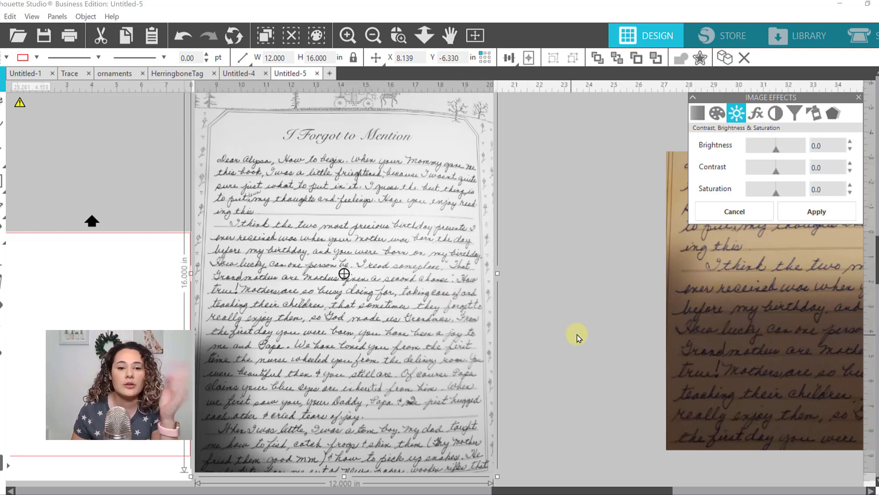
- Examine the greyscale handwriting close up, from the middle of the letter down to its last lines
left_click(398, 40)
left_click_drag(254, 187, 454, 351)
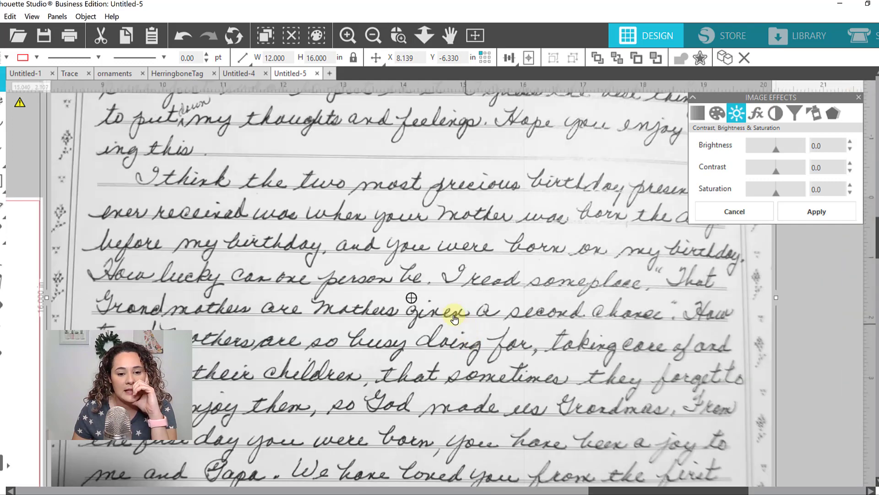
scroll(454, 316, "down", 5)
scroll(447, 305, "down", 4)
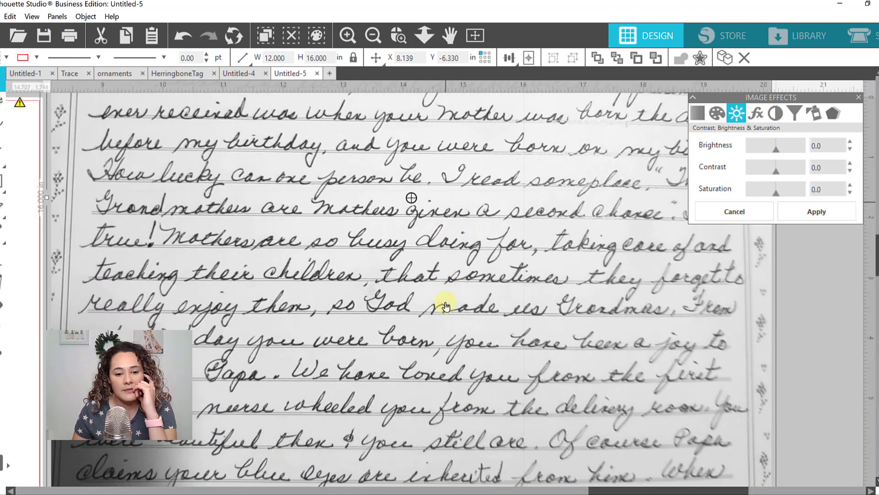
scroll(446, 306, "down", 2)
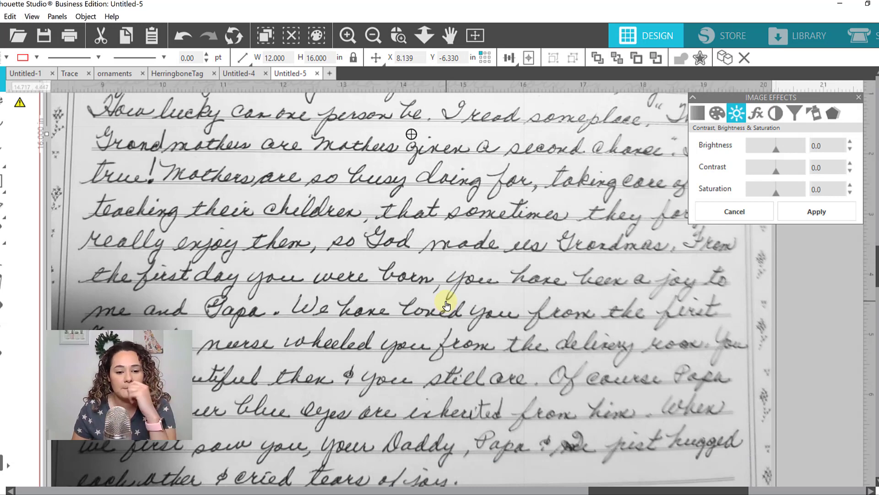
scroll(446, 304, "down", 3)
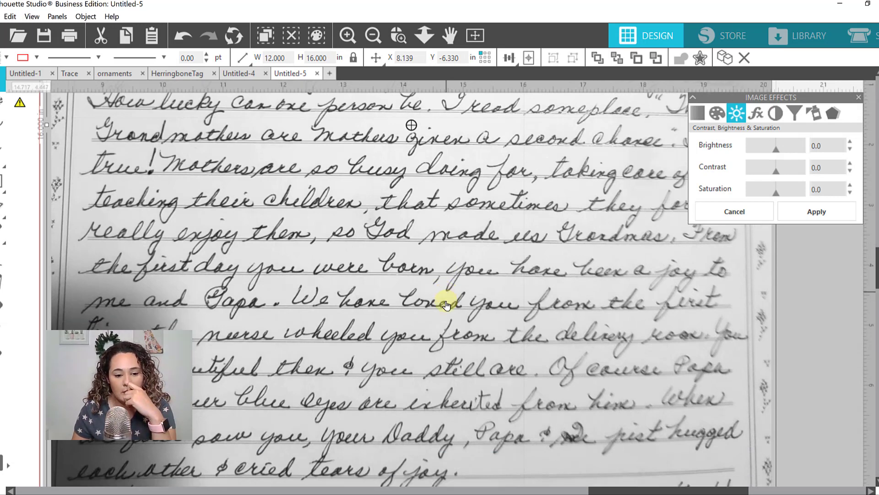
scroll(446, 305, "down", 5)
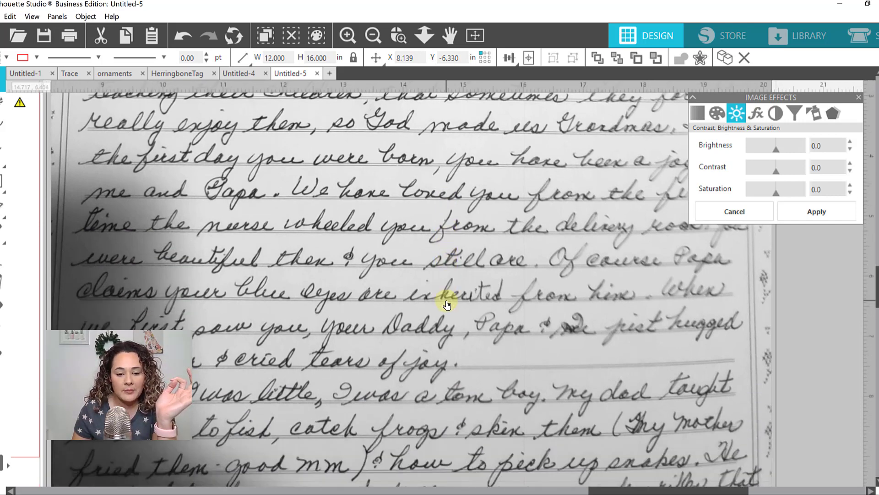
scroll(447, 304, "down", 2)
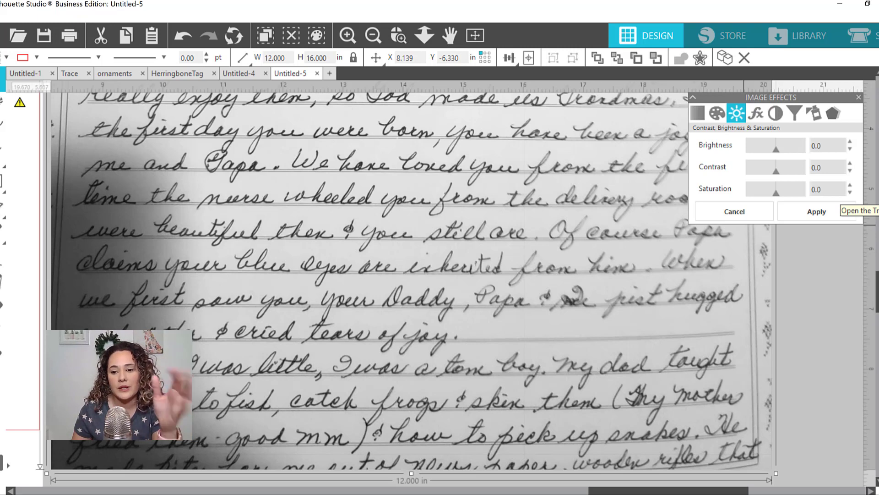
- Place a trace area about 1.07 × 0.51 in around the word "you," in the line "we first saw you"
left_click(878, 195)
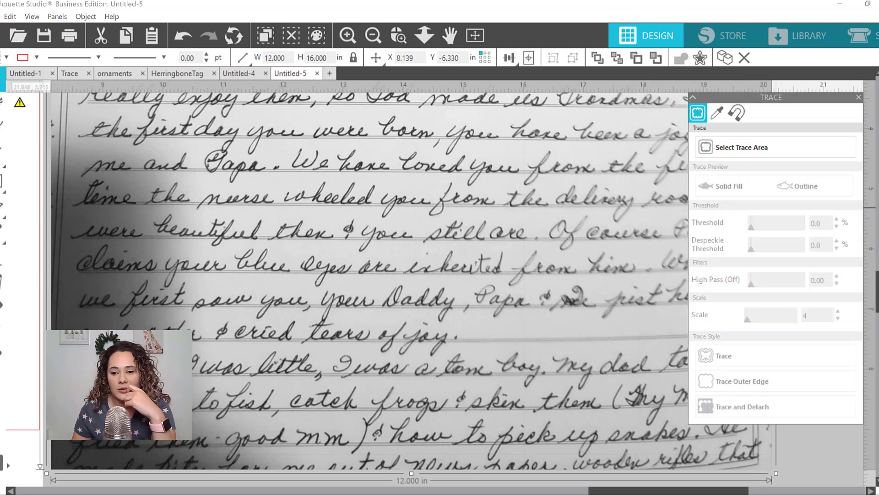
left_click(739, 147)
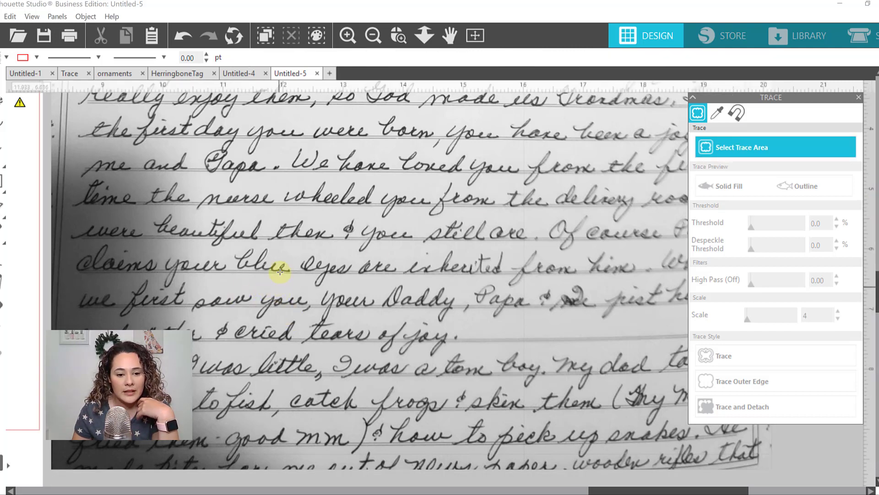
mouse_move(260, 297)
left_mouse_down()
mouse_move(325, 323)
mouse_move(288, 300)
mouse_move(287, 328)
left_mouse_up()
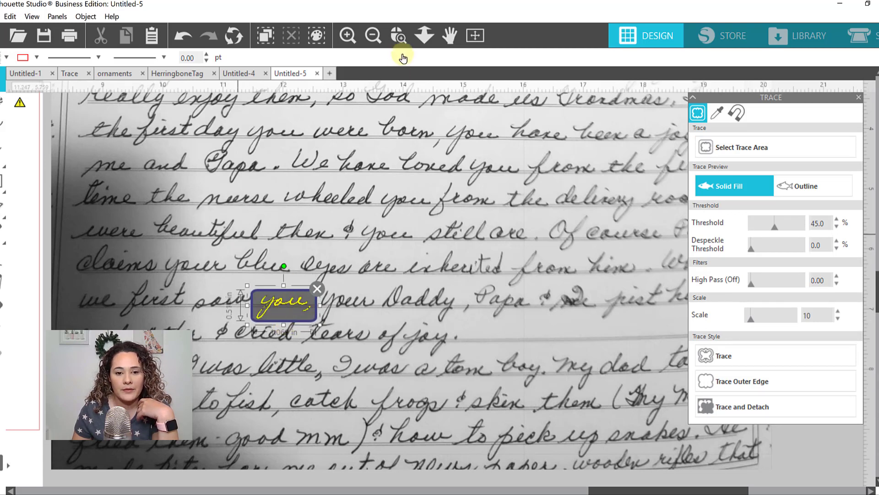
left_click(399, 35)
mouse_move(277, 297)
left_mouse_down()
mouse_move(328, 339)
mouse_move(339, 336)
left_mouse_up()
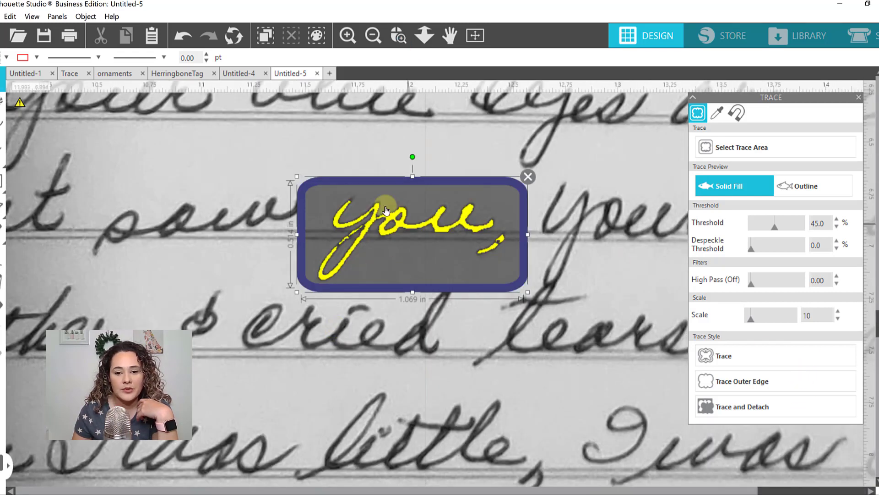
- Set the trace threshold to 51% and the scale to 4, and trace the word "you,"
left_click_drag(773, 226, 780, 229)
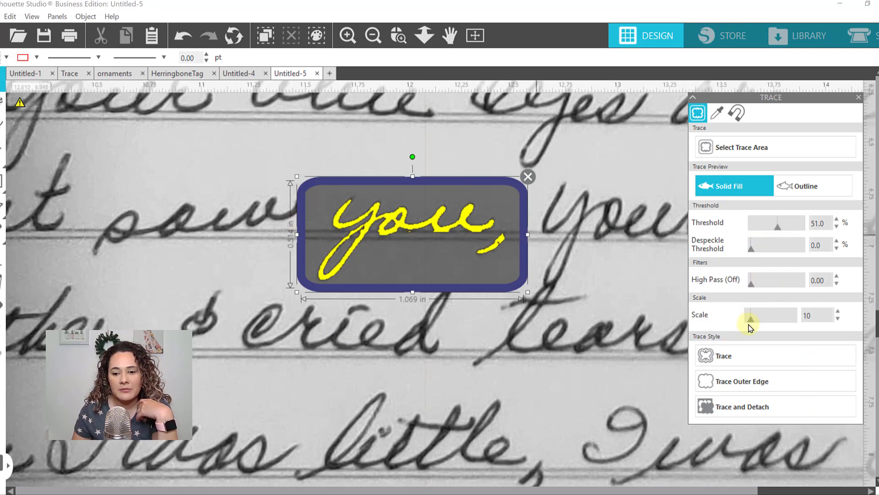
left_click_drag(750, 321, 735, 322)
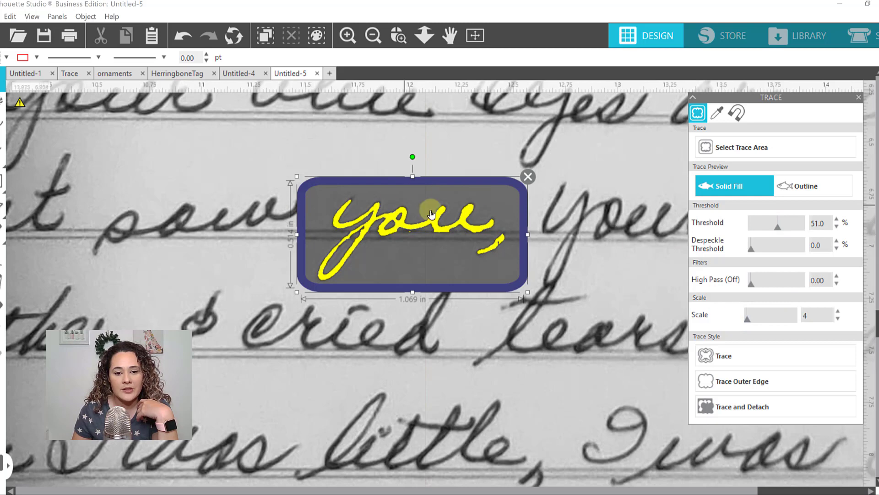
left_click(753, 356)
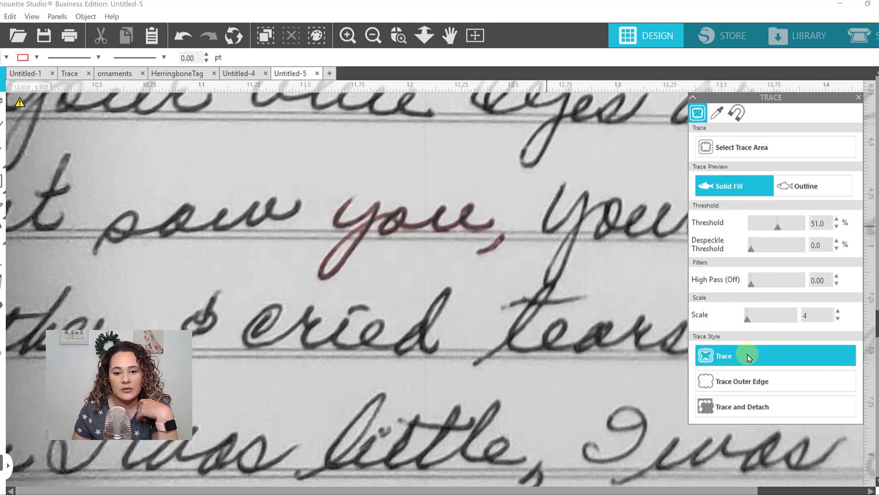
- Move the traced word "you," onto the upper part of the blank page and give it a fill colour
left_click(475, 36)
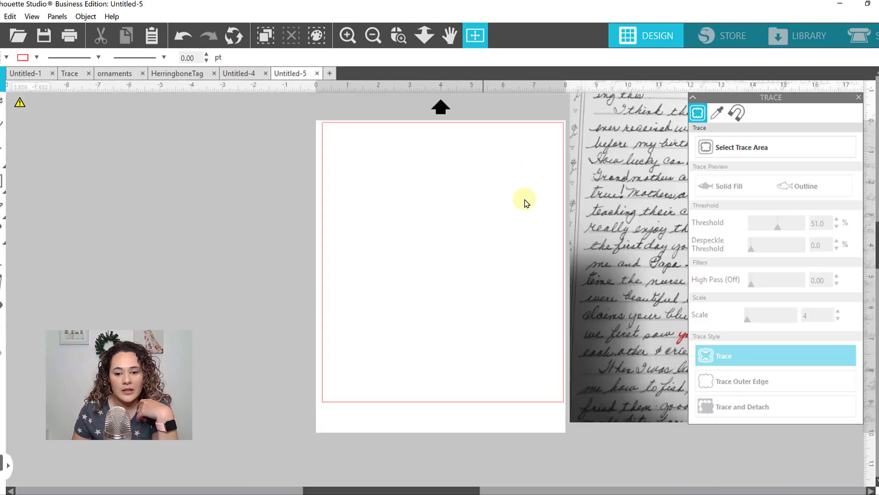
left_click_drag(465, 487, 530, 487)
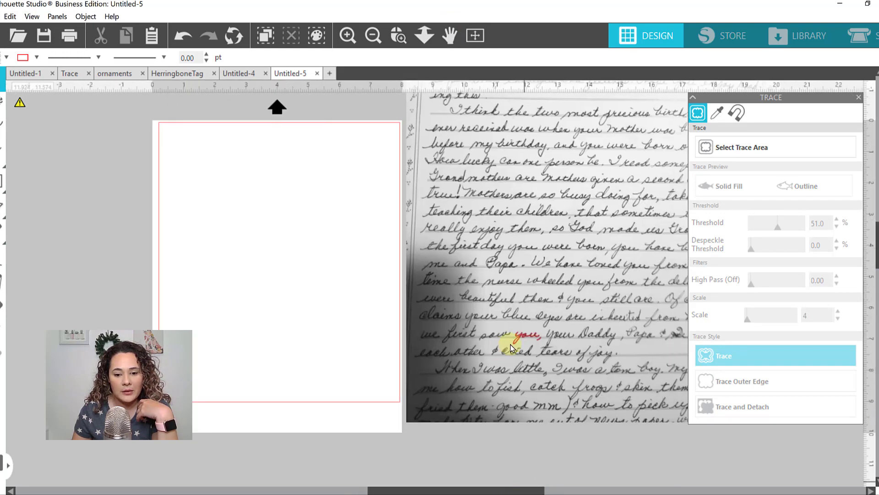
left_click(519, 340)
mouse_move(518, 341)
left_mouse_down()
mouse_move(463, 341)
mouse_move(549, 341)
mouse_move(506, 338)
mouse_move(271, 230)
mouse_move(246, 198)
mouse_move(217, 183)
left_mouse_up()
left_click(522, 341)
left_click(7, 58)
left_click(5, 87)
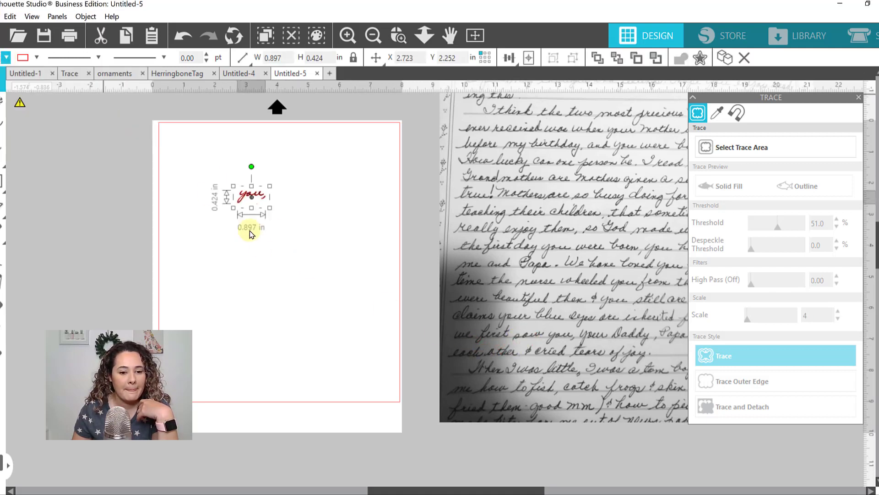
- Move the greyscale letter photo over the page to clear the space beside it
left_click(291, 309)
left_click_drag(464, 312, 208, 364)
left_click_drag(272, 367, 125, 344)
left_click_drag(308, 303, 278, 312)
left_click(416, 352)
- Bring the second, darker letter photo in beside the page and select it
left_click(373, 37)
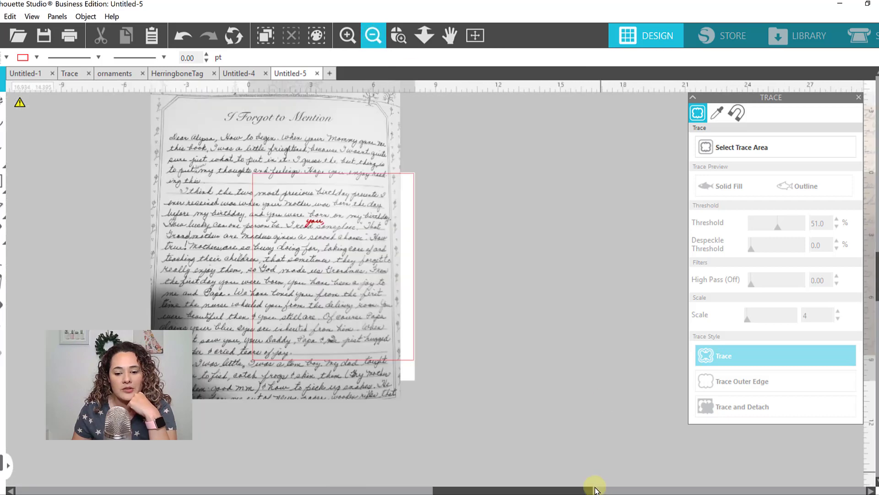
left_click(615, 490)
left_click_drag(618, 252, 224, 267)
left_click(238, 238)
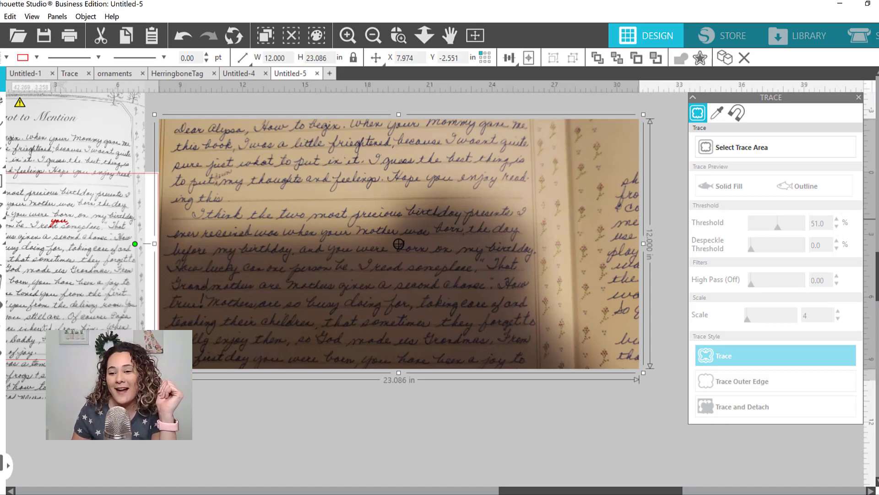
- Apply the grey shade effect and the brightness and contrast adjustments to the second letter photo
left_click(878, 196)
mouse_move(749, 149)
left_mouse_down()
mouse_move(819, 149)
mouse_move(788, 149)
left_mouse_up()
left_click(816, 167)
left_click(736, 113)
left_click(807, 213)
left_click(398, 36)
scroll(310, 410, "down", 4)
left_click(310, 412)
- Move the second letter photo away from the page and shift the greyscale letter photo back beside it
left_click_drag(392, 203, 618, 249)
left_click_drag(110, 274, 427, 296)
- Trace the word "are" from the letter with a threshold of 54%
left_click(398, 36)
left_click_drag(259, 136, 468, 339)
scroll(469, 338, "down", 1)
left_click(399, 35)
left_click_drag(320, 236, 432, 314)
left_click(877, 174)
left_click(742, 147)
left_click_drag(274, 213, 402, 284)
left_click_drag(775, 226, 779, 228)
left_click(751, 355)
- Move the traced word "are" onto the page above "you," and bring the letter photo closer to the page
left_click(475, 36)
scroll(624, 255, "right", 3)
mouse_move(516, 201)
left_mouse_down()
mouse_move(618, 255)
mouse_move(318, 166)
left_mouse_up()
left_click(558, 235)
left_click_drag(614, 226, 425, 195)
- Trace the word "the" in front of "nurse" in the letter with a threshold of 48%
left_click_drag(501, 490, 557, 491)
left_click(399, 35)
left_click_drag(368, 212, 604, 424)
scroll(376, 282, "down", 2)
scroll(376, 287, "down", 2)
scroll(377, 286, "down", 2)
left_click(398, 35)
left_click_drag(115, 210, 236, 307)
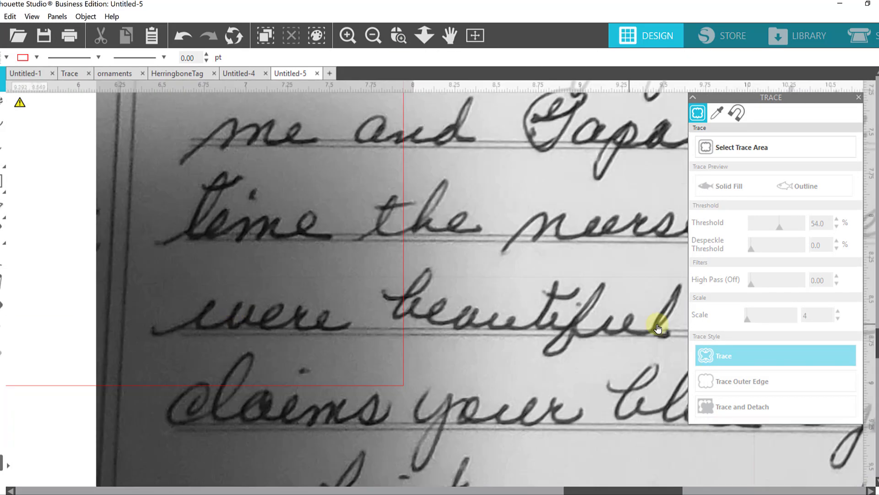
left_click(751, 147)
left_click_drag(348, 163, 498, 258)
left_click_drag(774, 226, 777, 227)
left_click(724, 355)
- Reposition the letter photo directly beside the page so that the two do not overlap
left_click(373, 36)
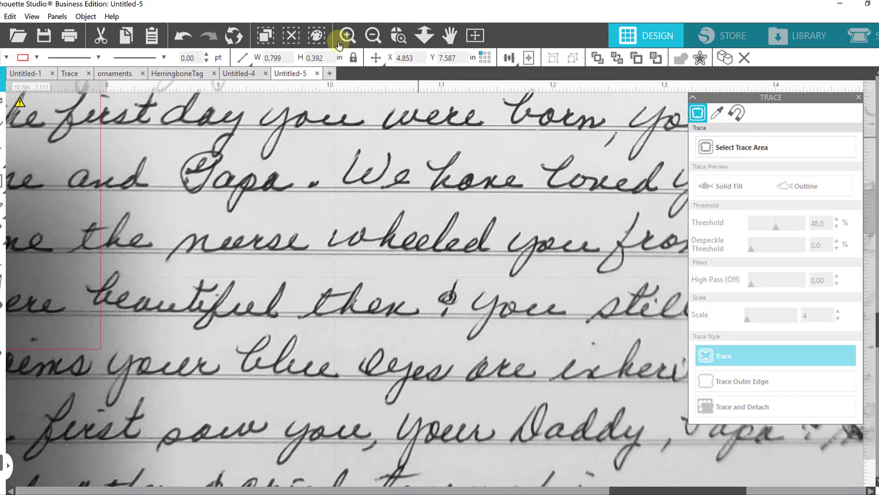
left_click(373, 35)
mouse_move(376, 206)
left_mouse_down()
mouse_move(598, 245)
mouse_move(396, 252)
left_mouse_up()
- Trace the word "the" in "I think the two" using an area about 0.93 × 0.54 in and a 62% threshold
left_click(398, 35)
left_click_drag(220, 161, 458, 305)
left_click(751, 147)
left_click_drag(348, 210, 434, 275)
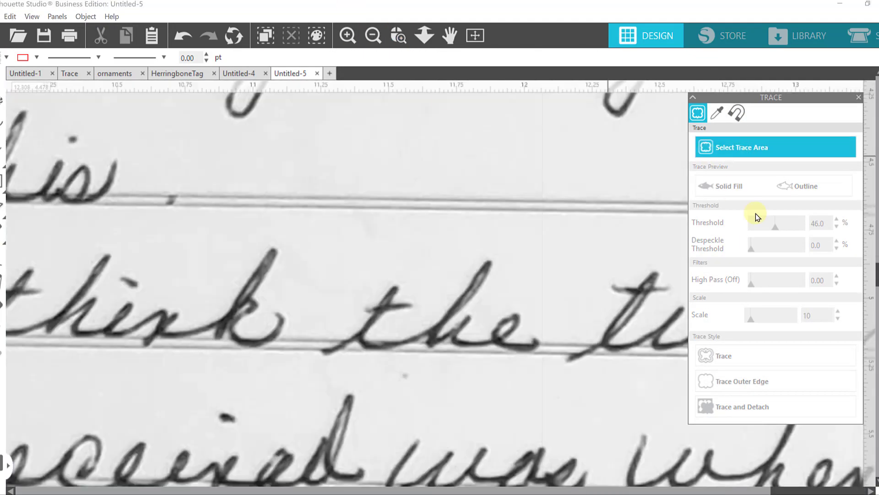
left_click(701, 145)
left_click_drag(302, 221, 561, 375)
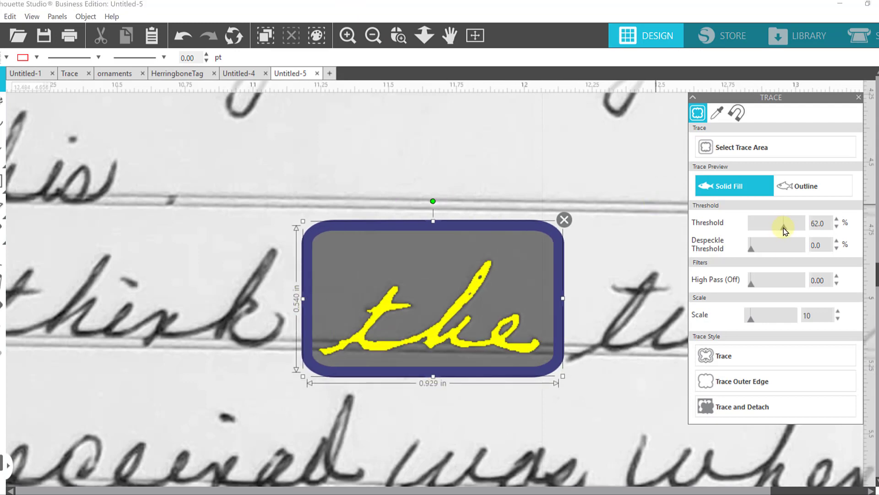
left_click(705, 355)
- Trace the word "loved" in the line "We have loved you from" with a raised threshold
left_click(475, 35)
left_click_drag(468, 490, 603, 490)
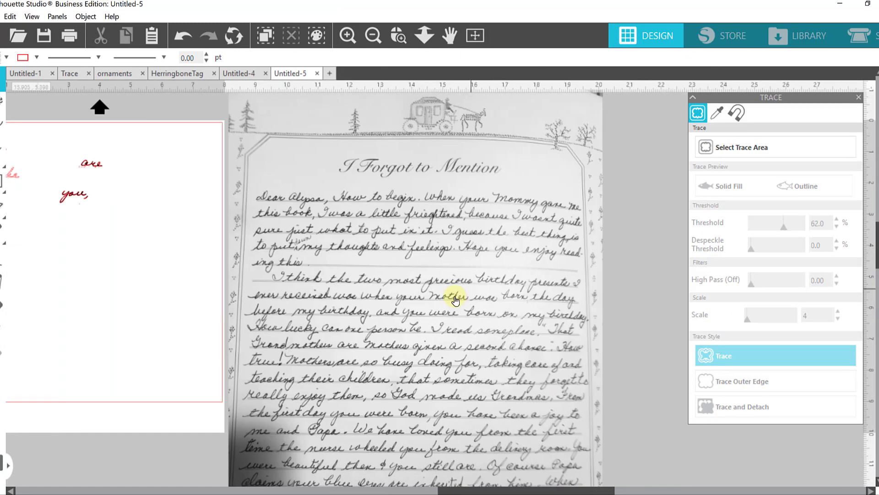
scroll(637, 343, "down", 10)
left_click(399, 36)
left_click_drag(411, 279, 446, 308)
left_click(398, 37)
left_click(399, 38)
left_click(376, 39)
left_click(371, 41)
left_click(372, 40)
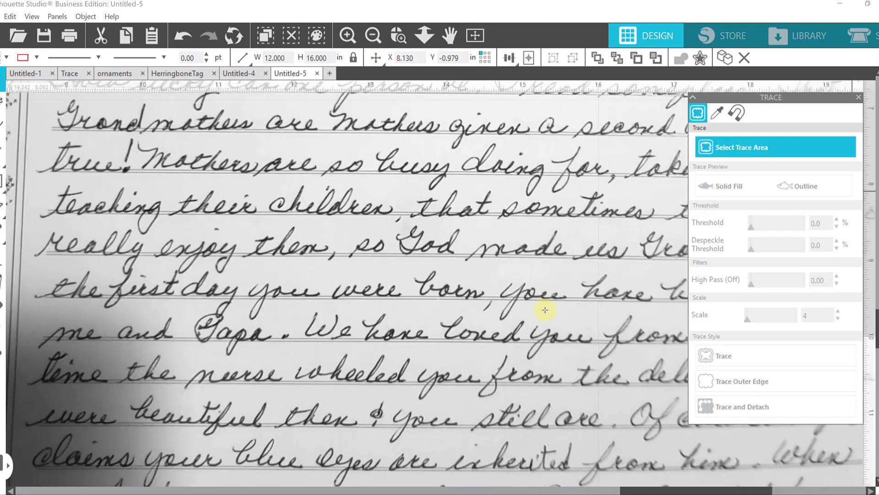
left_click_drag(493, 316, 607, 359)
left_click_drag(769, 228, 782, 227)
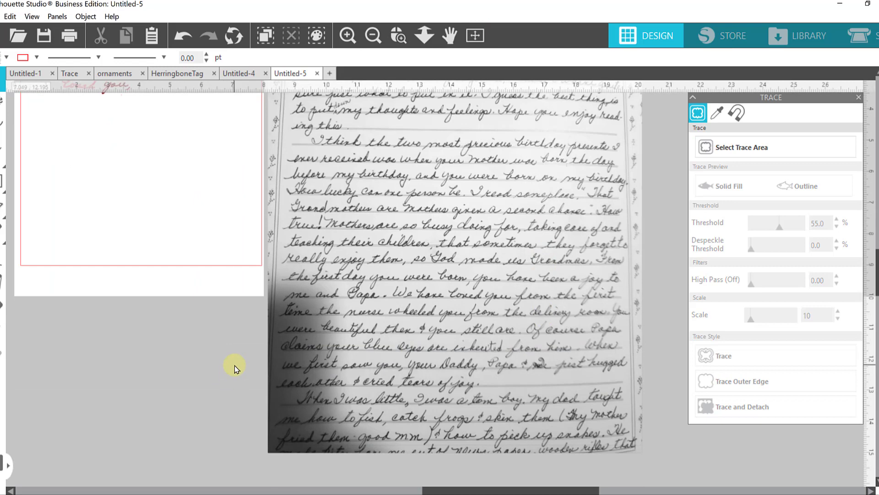
- Trace the "g" of "guess" with a 61% threshold and the middle letters of "feelings" with 65%
scroll(380, 251, "up", 1)
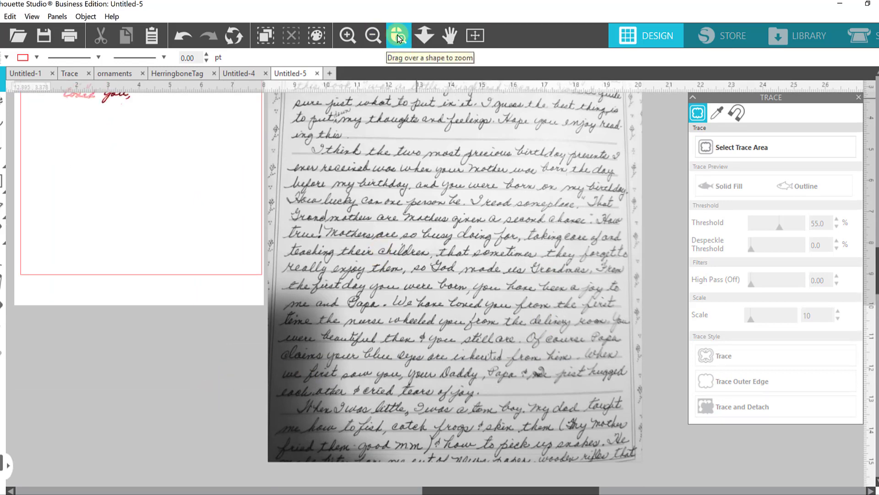
left_click(399, 35)
left_click_drag(358, 215, 421, 258)
key("space")
left_click_drag(659, 221, 375, 320)
left_click_drag(463, 112, 464, 330)
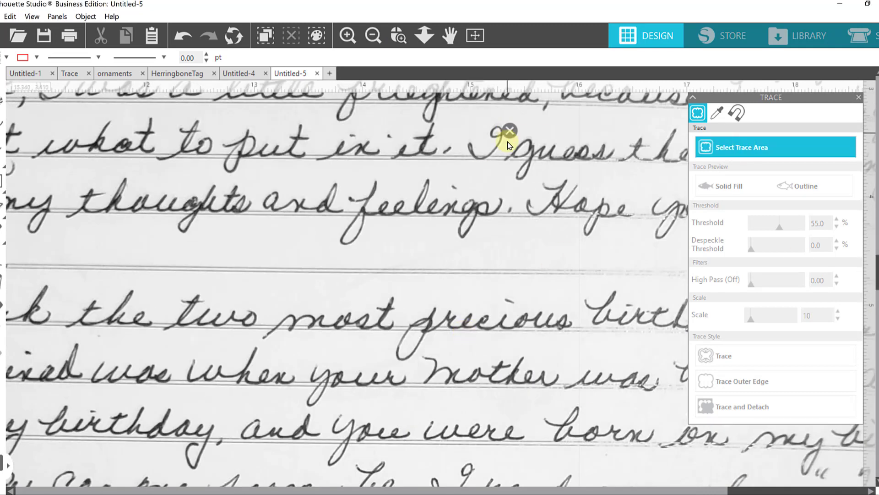
left_click_drag(499, 130, 543, 187)
left_click_drag(780, 224, 774, 225)
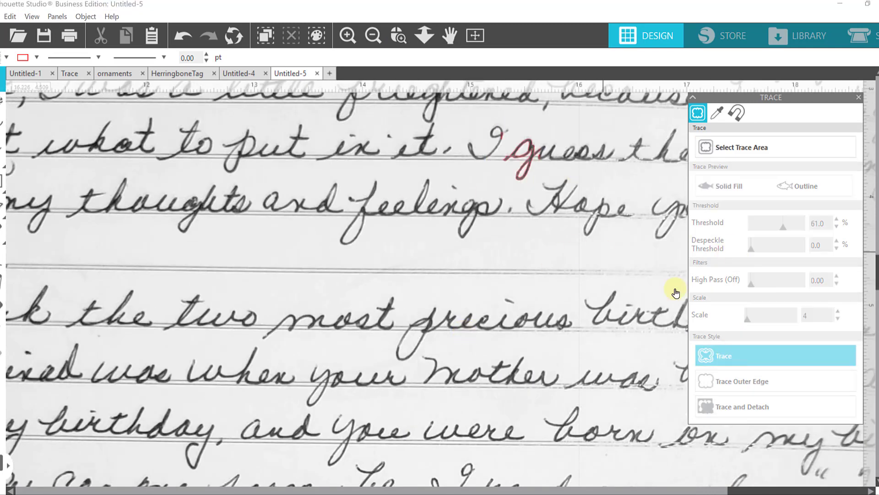
left_click_drag(390, 196, 385, 196)
left_click_drag(408, 149, 416, 158)
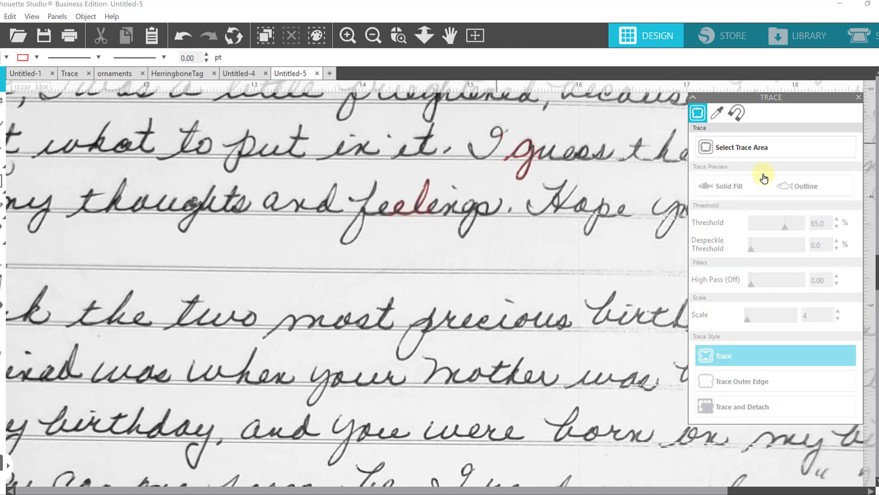
- Trace the "n" of "and" using an area about 0.29 × 0.40 in and a 56% threshold, and the "ts" of "thoughts"
left_click_drag(291, 210, 315, 232)
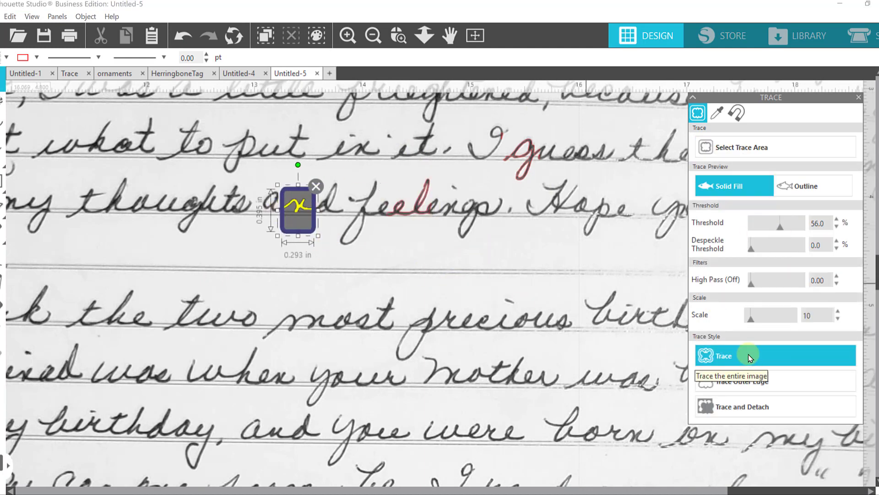
left_click(749, 357)
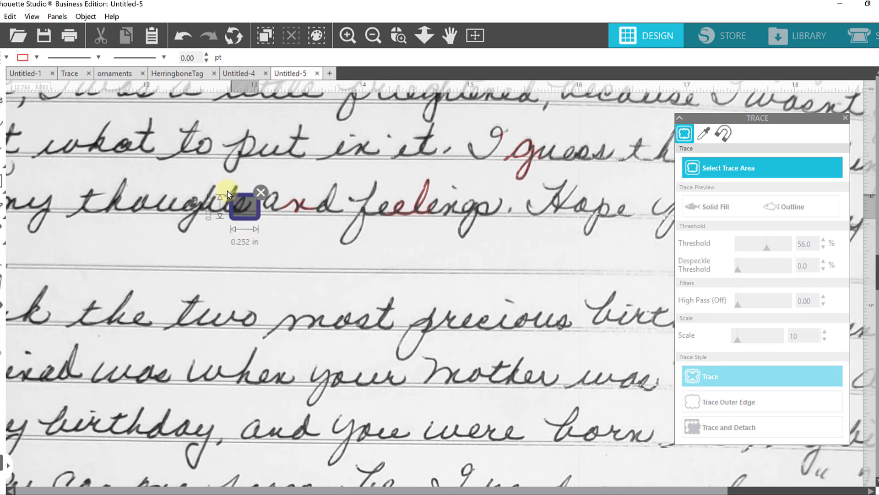
left_click_drag(250, 213, 226, 189)
left_click(709, 376)
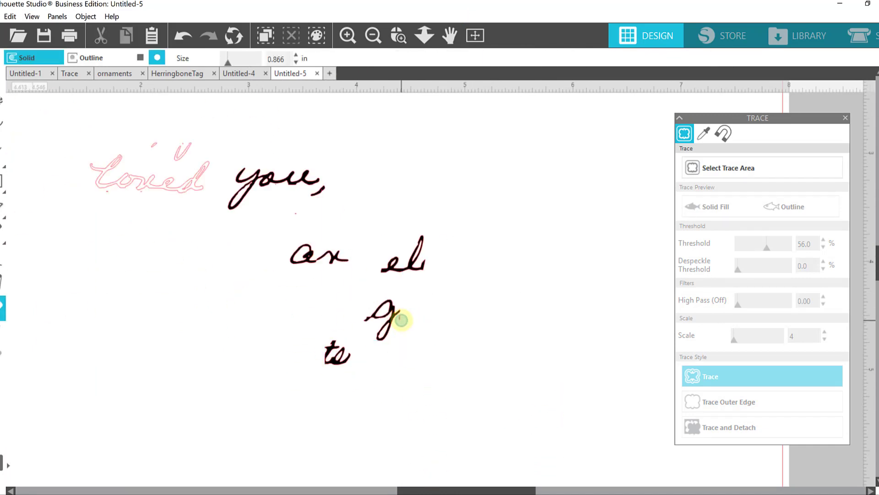
- Fit the traced "g" between "an" and "el", and erase the "t" from "ts" to use the "s" as the word's last letter
left_click_drag(401, 319, 374, 263)
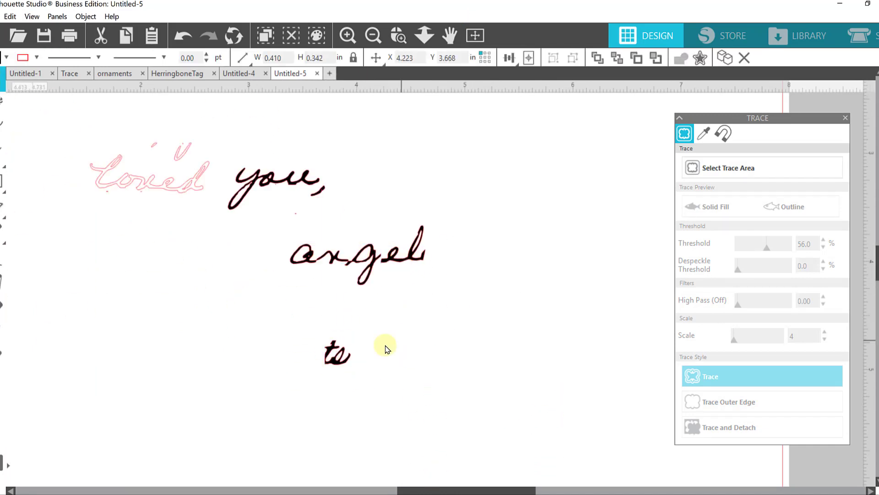
left_click_drag(329, 356, 342, 346)
left_click(335, 355)
key("v")
left_click(423, 252)
- Cut away and delete the excess stroke between the "n" and "g", and nudge the "g" against the "n"
left_click(401, 33)
left_click_drag(278, 221, 486, 333)
left_click_drag(266, 229, 312, 251)
key("k")
left_click(310, 244)
key("Delete")
left_click_drag(363, 238, 350, 234)
- Close the remaining gaps between the letters of "angels" and weld the pieces into one shape
left_click(503, 230)
left_click(564, 229, "shift")
left_click(700, 58)
left_click_drag(497, 215, 477, 214)
left_click(571, 251)
left_click(387, 208)
left_click(286, 235, "shift")
left_click(700, 58)
left_click(530, 351)
- Delete the surplus points where the "g" meets the "e" in "angels" and smooth the join
left_click(440, 227)
double_click(440, 227)
mouse_move(408, 226)
left_mouse_down()
mouse_move(414, 211)
mouse_move(406, 222)
left_mouse_up()
left_click_drag(157, 137, 472, 252)
left_click(399, 35)
left_click_drag(367, 161, 442, 271)
left_click(345, 289)
left_click(758, 129)
left_click(729, 129)
left_click(726, 192)
- Reshape the underside of the g–e join by deleting a point, moving its neighbours and turning the segment into a curve
left_click(411, 352)
left_click(729, 130)
left_click_drag(388, 366, 392, 347)
left_click(334, 301)
left_click(723, 192)
left_click_drag(335, 301, 349, 288)
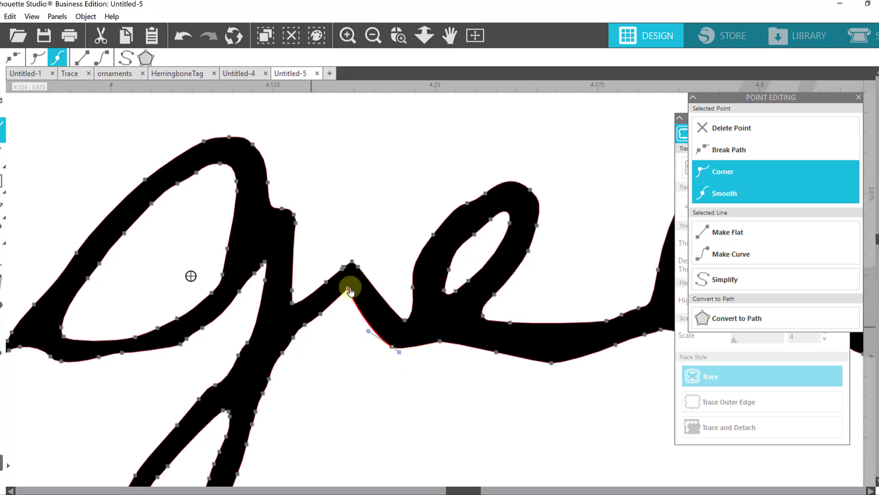
left_click(731, 254)
- Delete the extra point at the peak of the g–e stroke and smooth a point on the underside of the "g"
left_click(347, 290)
left_click(345, 267)
left_click(732, 129)
left_click(99, 357)
left_click(725, 194)
- Delete the excess points where the "l" meets the "s" in "angels"
left_click(475, 36)
left_click(398, 36)
left_click_drag(382, 233, 547, 312)
double_click(588, 168)
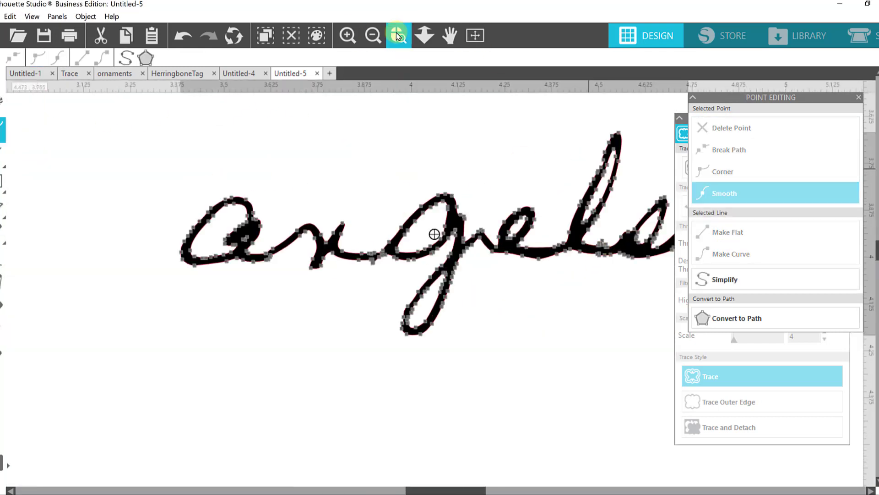
left_click(399, 36)
left_click_drag(559, 198, 659, 312)
left_click(404, 240)
left_click(738, 131)
left_click(739, 132)
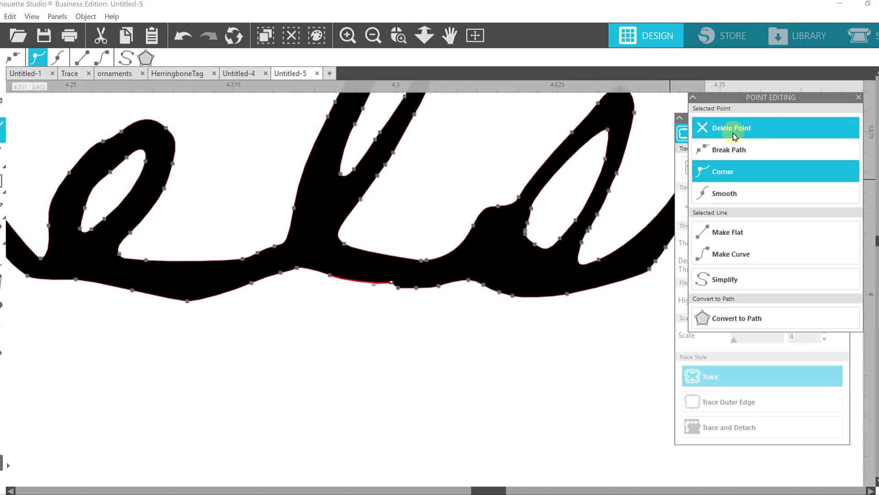
left_click(749, 131)
- Delete the stray points where the "a" meets the "n" in "angels" to even out the connecting stroke
left_click(235, 306)
left_click_drag(480, 490, 405, 490)
double_click(389, 294)
left_click(386, 306)
left_click(738, 128)
left_click(470, 290)
double_click(462, 293)
left_click(461, 293)
left_click(759, 132)
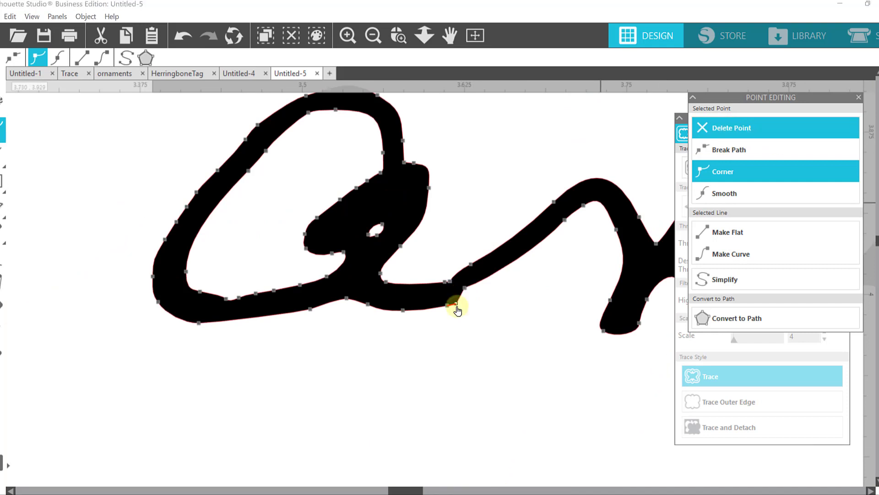
left_click(783, 130)
left_click(462, 280)
left_click(773, 130)
left_click(475, 36)
left_click(399, 36)
left_click_drag(380, 190, 497, 294)
left_click(435, 256)
left_click(536, 333)
double_click(493, 251)
left_click(565, 308)
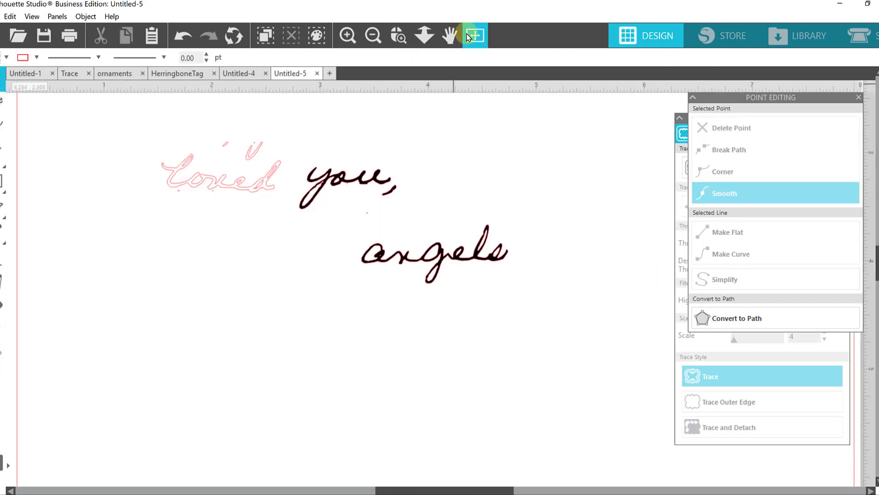
- Close the Trace panel and erase the stray scraps along the underside of the filled word "the"
left_click(476, 36)
left_click(348, 175)
left_click(868, 3)
left_click(864, 126)
left_click_drag(503, 411, 878, 494)
left_click_drag(878, 160, 877, 160)
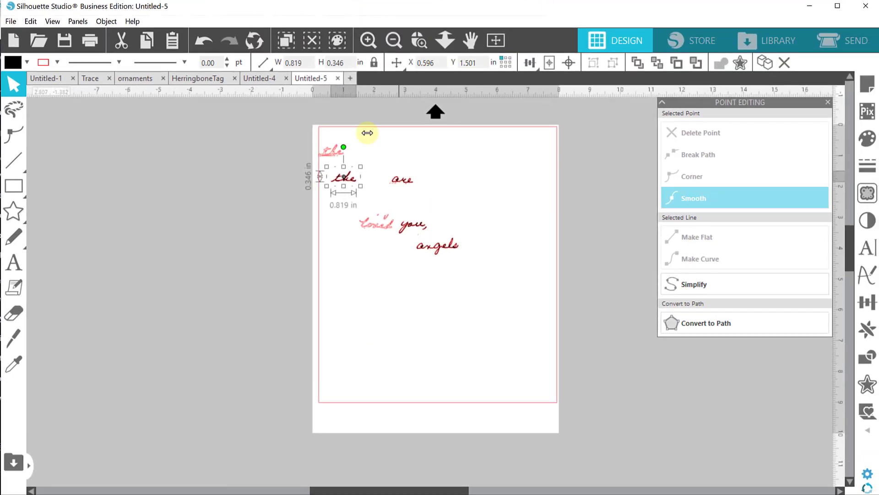
left_click_drag(301, 161, 392, 211)
left_click(13, 313)
scroll(400, 261, "up", 5)
left_click_drag(463, 323, 467, 347)
left_click(491, 314)
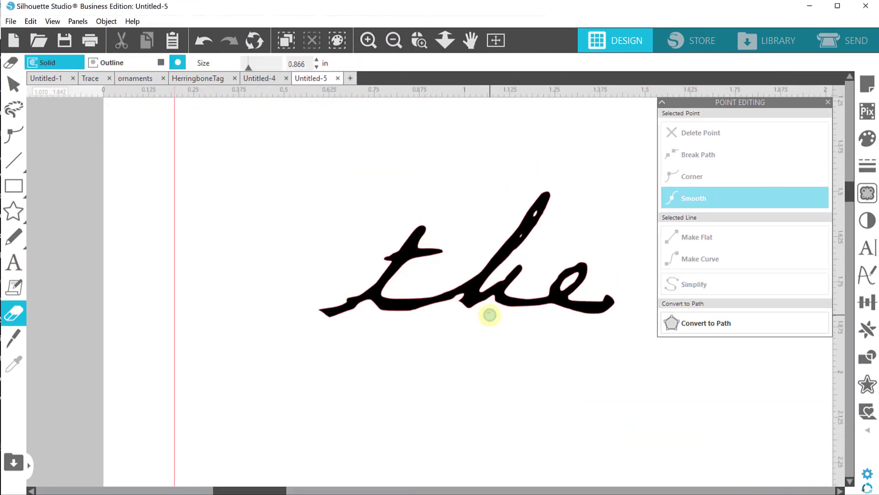
left_click(14, 134)
left_click(349, 301)
left_click(477, 169)
- Move "angels" beside the filled "the" and place "are" after it so the first line reads "the angels are"
left_click(496, 40)
left_click_drag(435, 247, 381, 183)
left_click_drag(449, 190, 421, 180)
left_click(419, 211)
- Remove the comma after "you" and cut the "d" off "loved" to leave "love"
scroll(419, 210, "up", 5)
scroll(418, 212, "up", 3)
left_click(13, 313)
left_click(407, 342)
mouse_move(447, 334)
left_mouse_down()
mouse_move(438, 281)
mouse_move(438, 334)
left_mouse_up()
key("Delete")
left_click(14, 339)
left_click_drag(305, 356, 309, 387)
- Position "love" under "the" and place "you" directly after it to start the second line
left_click(14, 84)
left_click_drag(250, 350, 161, 274)
left_click_drag(274, 360, 200, 372)
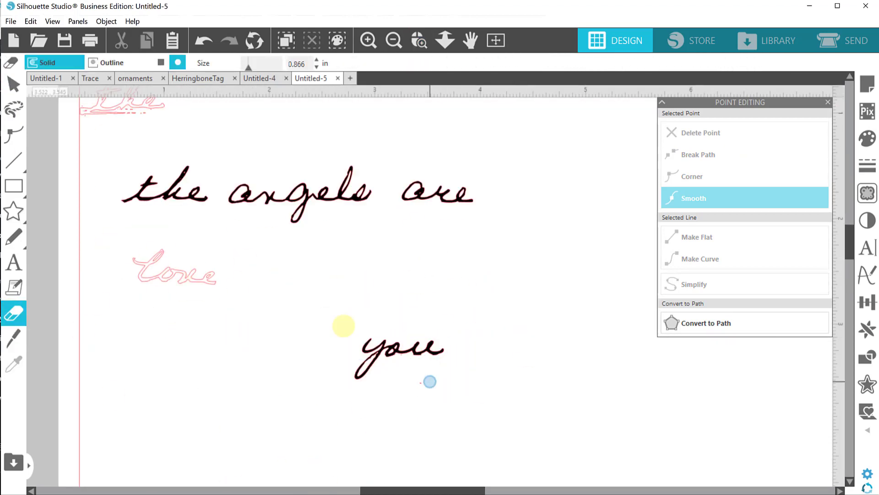
left_click_drag(418, 346, 404, 283)
left_click_drag(201, 284, 199, 275)
scroll(443, 367, "down", 5)
left_click_drag(440, 353, 306, 356)
scroll(477, 142, "up", 2)
scroll(545, 231, "up", 2)
- Trace "Mother" and "were" from the letter with a 57% threshold and move the letter photo away from the traced words
left_click(867, 193)
mouse_move(395, 224)
left_mouse_down()
mouse_move(485, 304)
mouse_move(373, 293)
left_mouse_up()
left_click(419, 40)
scroll(458, 321, "down", 5)
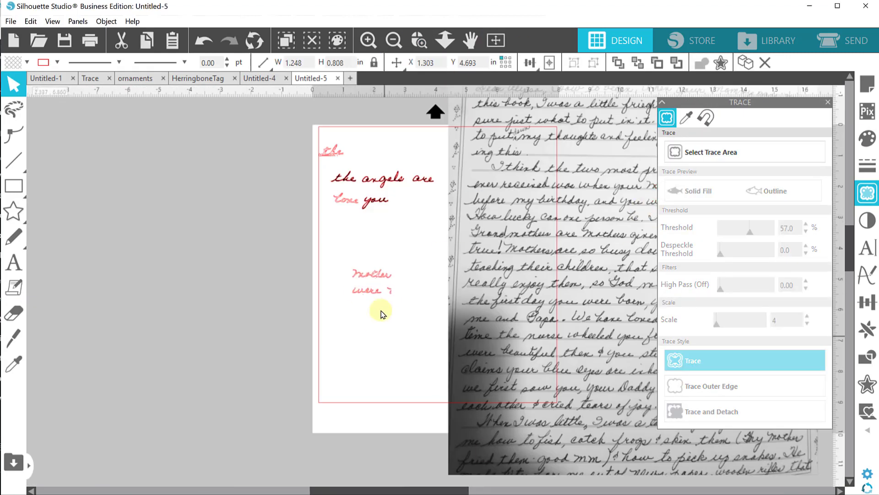
left_click_drag(513, 297, 788, 298)
- Delete the unneeded letters of "Mother" and "were", and bring "mo" up to "re" to form "more"
left_click(419, 40)
left_click_drag(328, 231, 458, 351)
left_click(13, 84)
left_click(424, 238)
key("Delete")
left_click(345, 293)
key("Delete")
left_click_drag(315, 271, 364, 318)
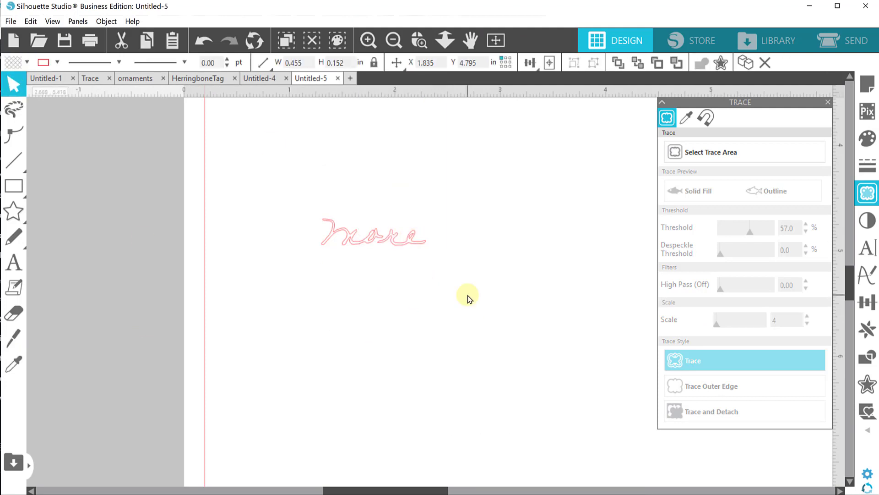
- Weld the "mo" and "re" parts of "more" into one shape and fill it with black
scroll(413, 243, "up", 3)
double_click(342, 265)
left_click(339, 262)
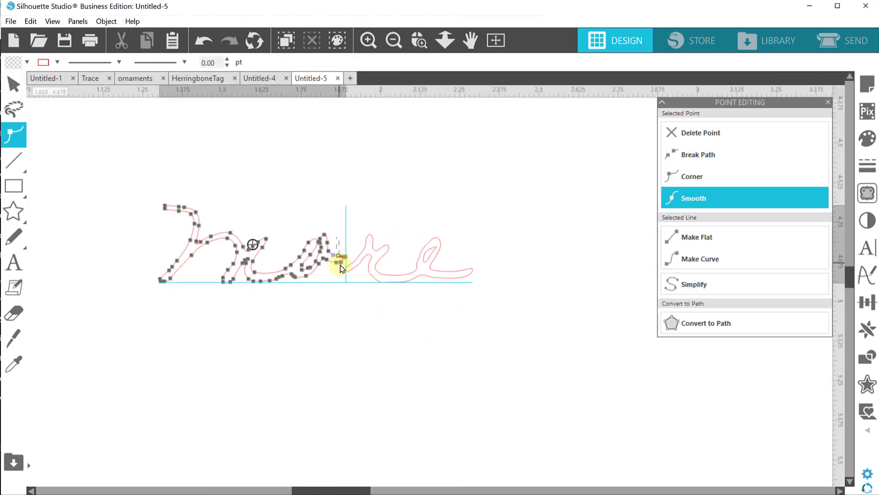
left_click(13, 84)
left_click_drag(140, 188, 490, 302)
left_click(721, 64)
left_click(21, 62)
- Delete the extra points at the o–r join of "more", smooth it, and place the word after "you" on the second line
scroll(317, 254, "up", 3)
double_click(357, 280)
left_click(399, 291)
left_click(700, 133)
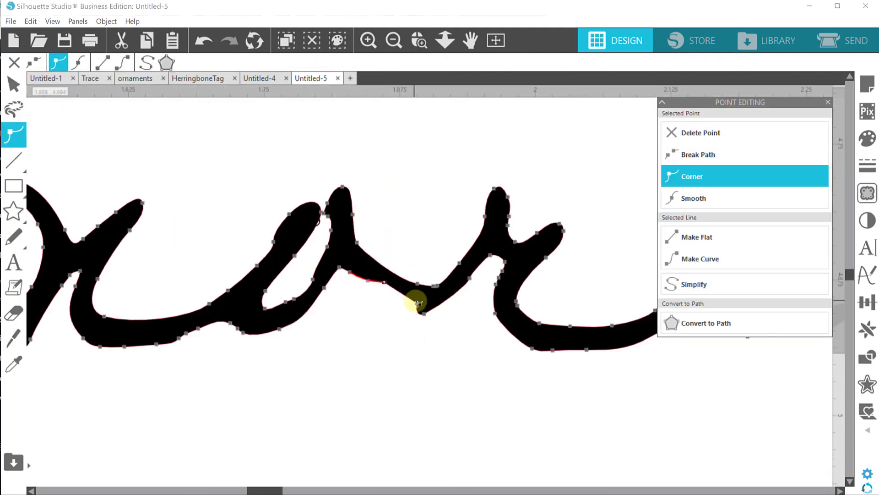
left_click(694, 133)
left_click(435, 286)
left_click(749, 133)
left_click(749, 133)
left_click(694, 198)
left_click(426, 224)
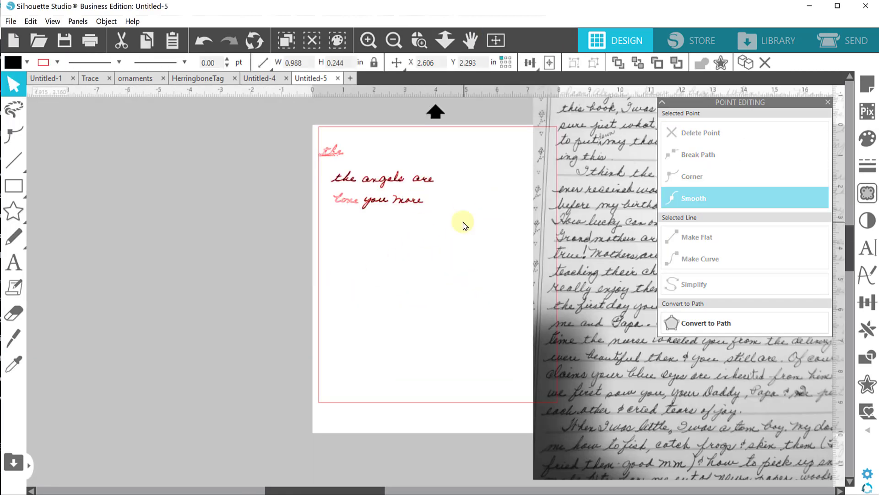
left_click(412, 202)
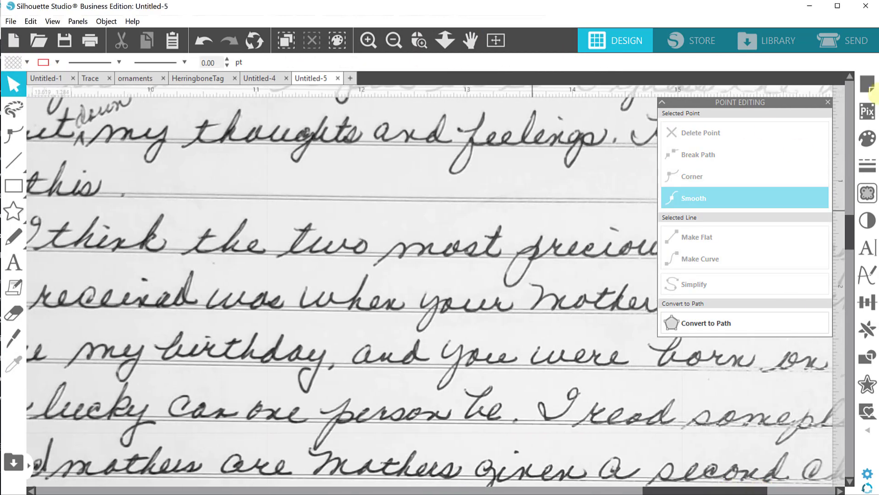
- Find the word "doing" in the letter photo and trace its "ing" with an adjusted threshold
left_click(828, 102)
scroll(377, 170, "down", 5)
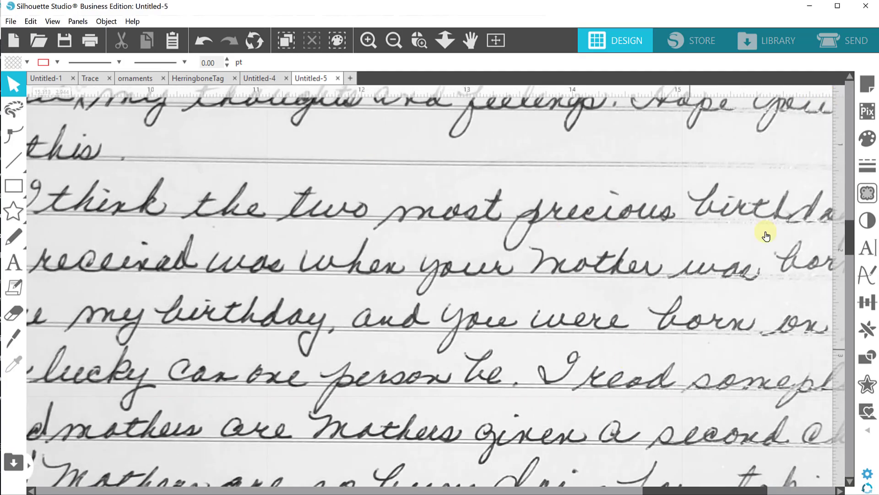
left_click_drag(701, 491, 638, 490)
left_click_drag(850, 257, 856, 329)
left_click_drag(655, 490, 773, 489)
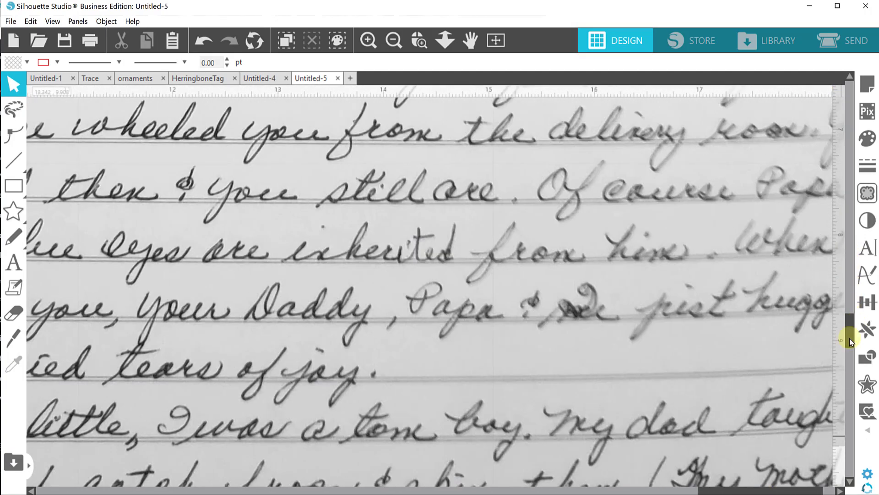
left_click_drag(851, 334, 852, 275)
left_click(867, 193)
left_click(733, 152)
left_click_drag(362, 222, 426, 300)
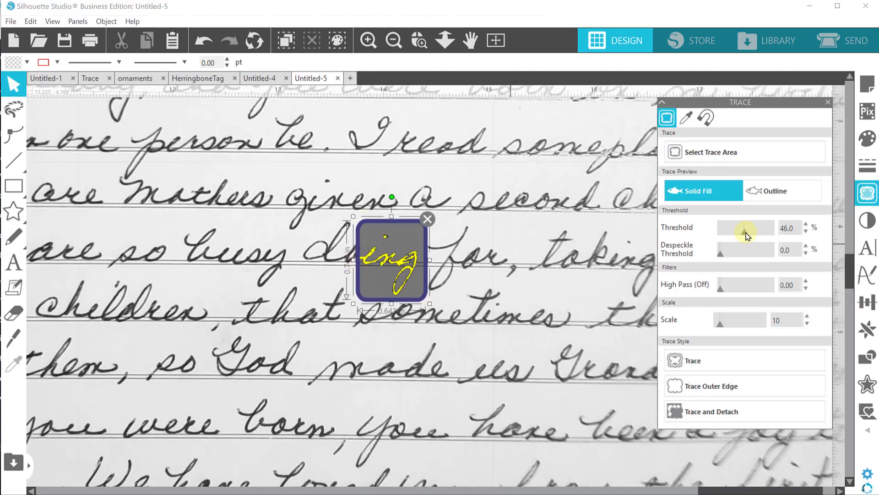
left_click(693, 360)
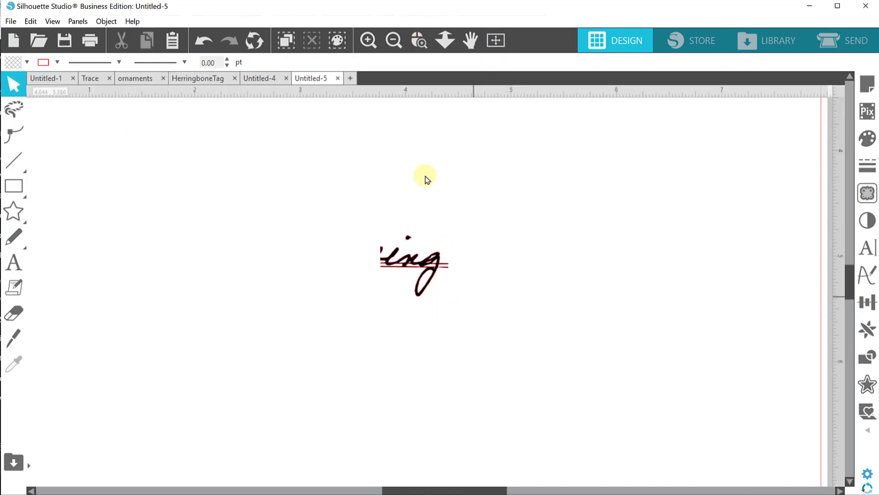
- Cut the ruled lines away from the traced "ing" and delete the leftover line pieces
left_click(420, 40)
left_click_drag(357, 209, 466, 322)
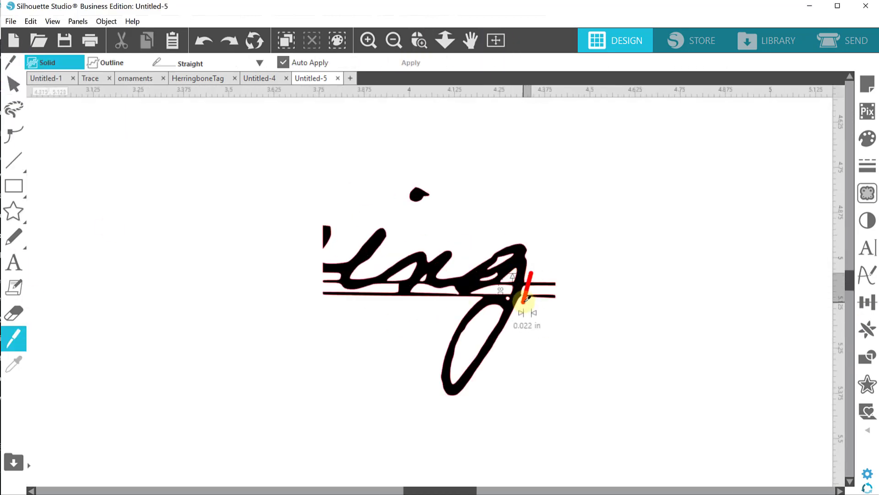
left_click_drag(339, 283, 339, 286)
left_click(330, 281)
key("Delete")
left_click(365, 294)
key("Delete")
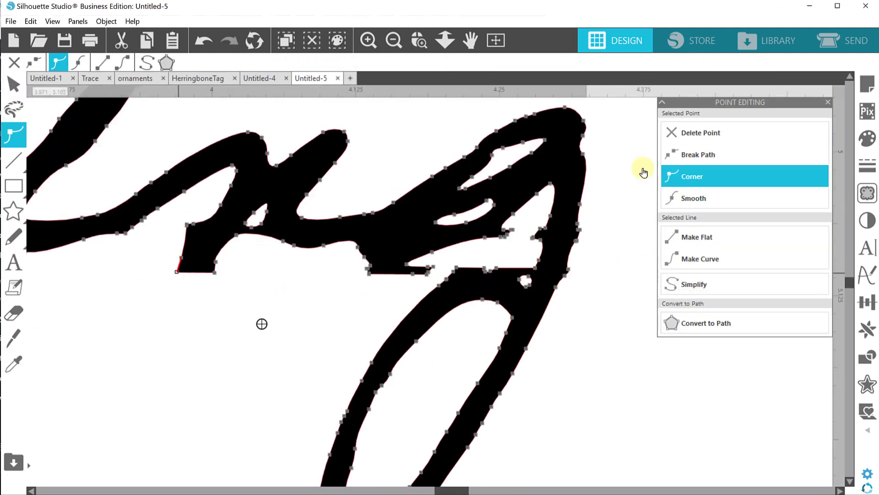
- Delete the extra points at the foot of the n's first stroke and round off its end
left_click(697, 137)
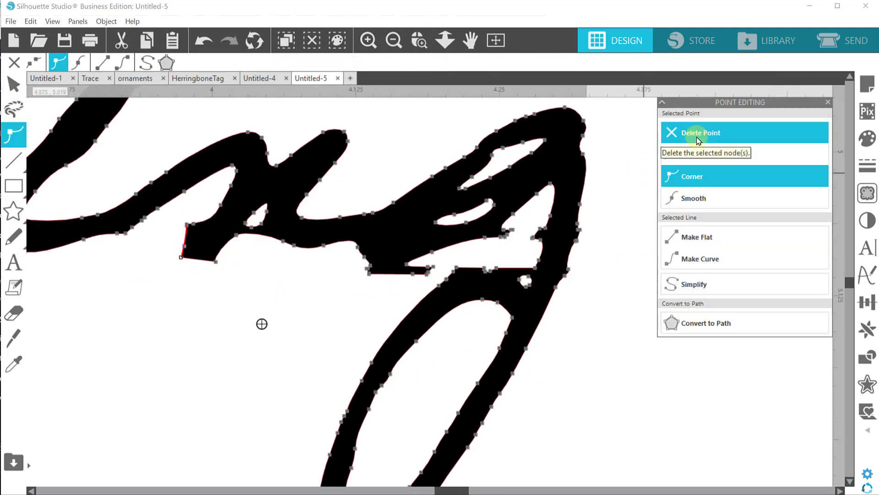
left_click(216, 222)
left_click(198, 221)
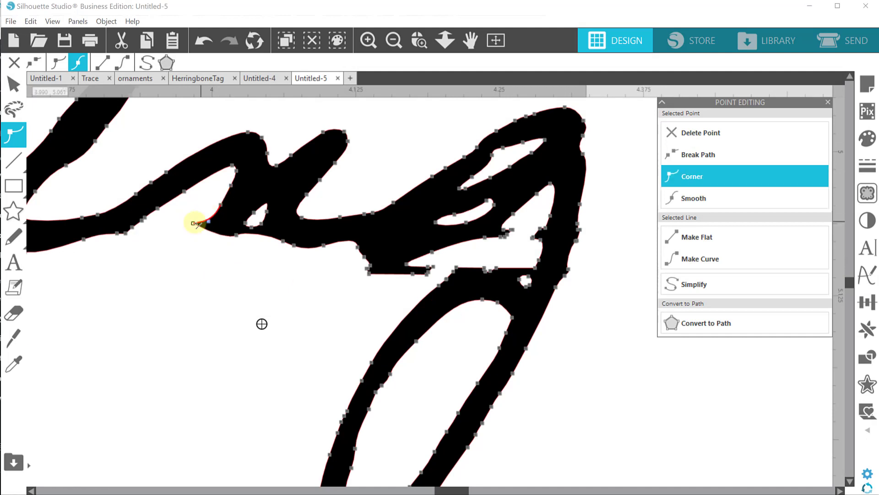
left_click(208, 226)
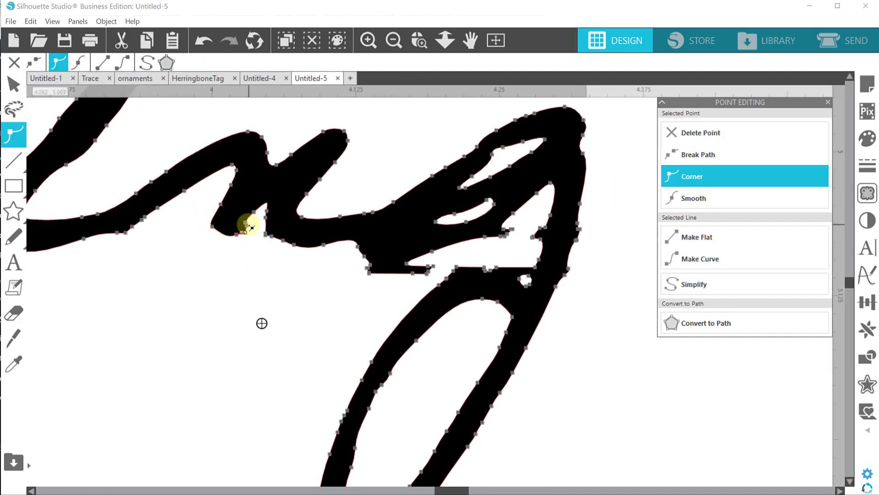
- Delete the ruled-line points hanging below the n–g join and reshape its lower edge
left_click(369, 270)
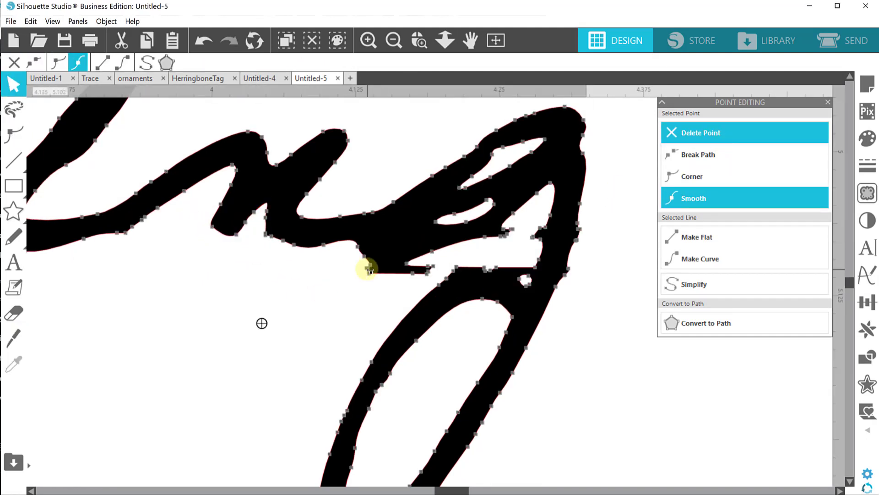
left_click(687, 133)
left_click(687, 134)
left_click(687, 133)
left_click(358, 247)
left_click(699, 177)
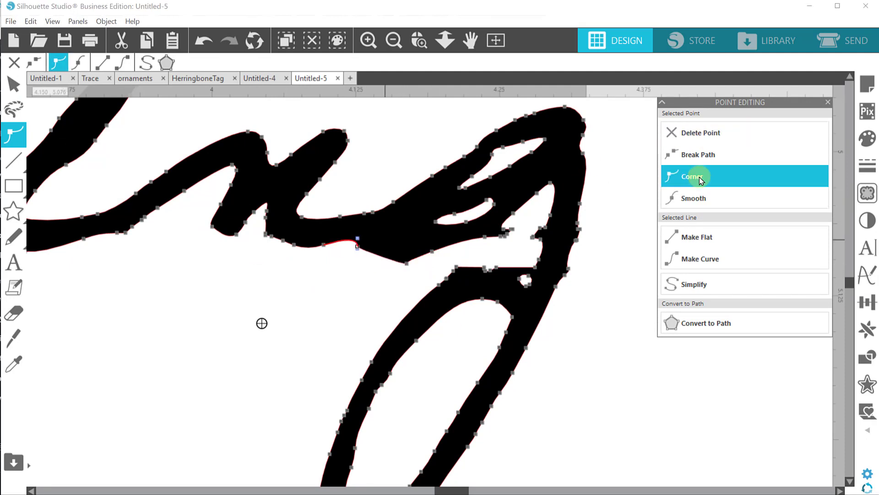
- Remove the leftover ruled-line points from the underside and stem of the g in "ing"
left_click(708, 137)
left_click(707, 137)
left_click(707, 137)
left_click(707, 137)
left_click(589, 270)
double_click(563, 272)
left_click(540, 228)
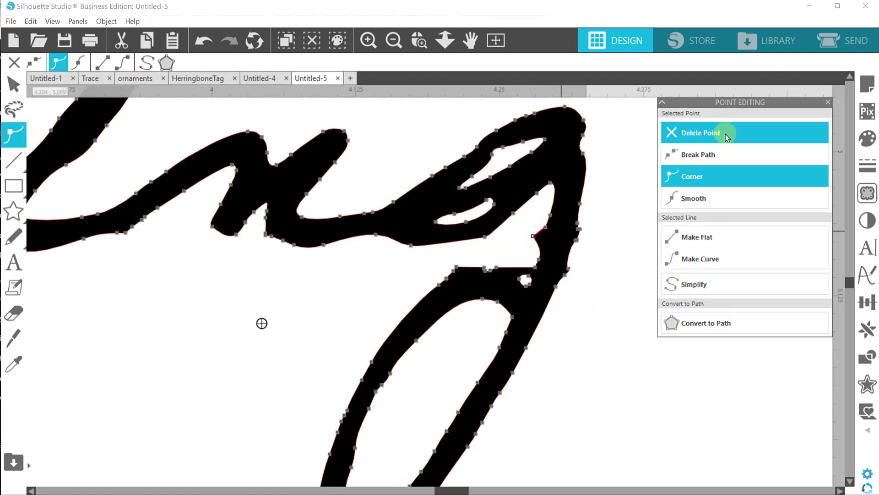
left_click(691, 141)
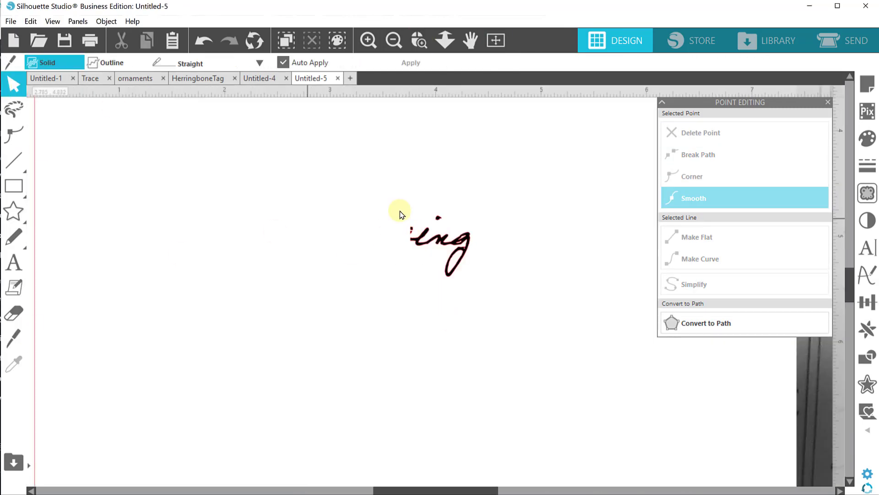
- Look through the letter photo for another "i" suitable for tracing
left_click(394, 40)
left_click(394, 41)
scroll(371, 184, "up", 2)
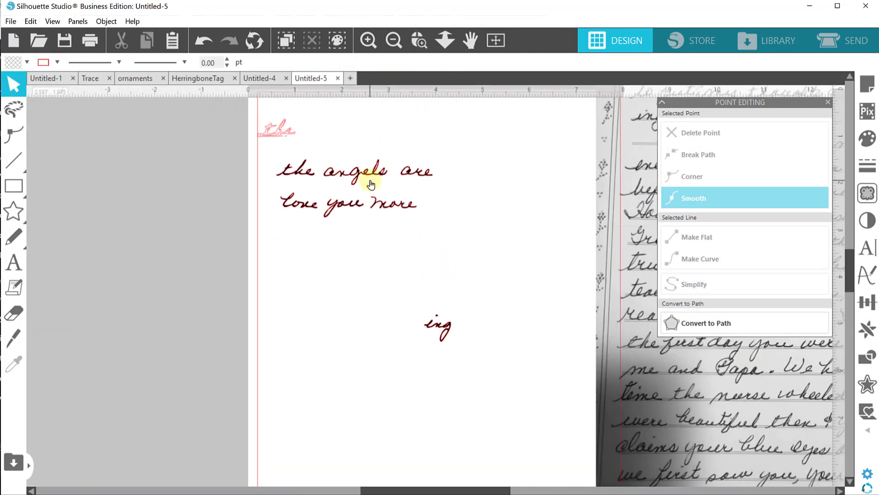
left_click_drag(503, 490, 543, 489)
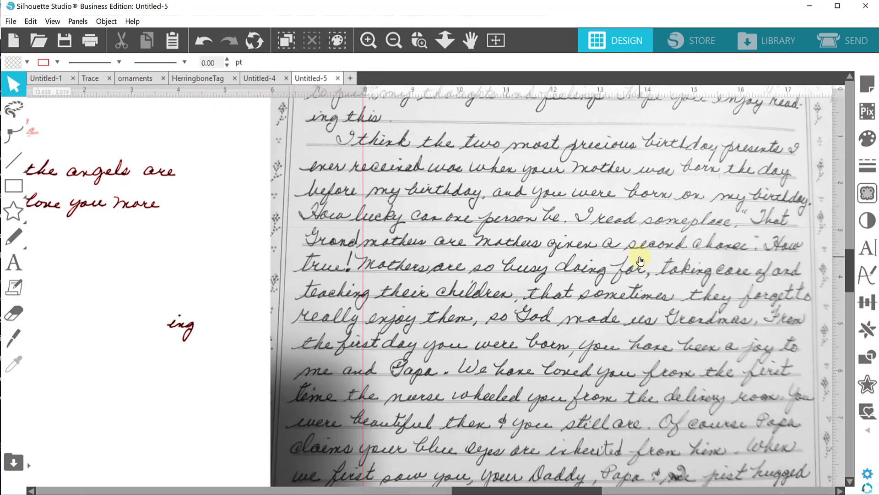
scroll(600, 339, "up", 3)
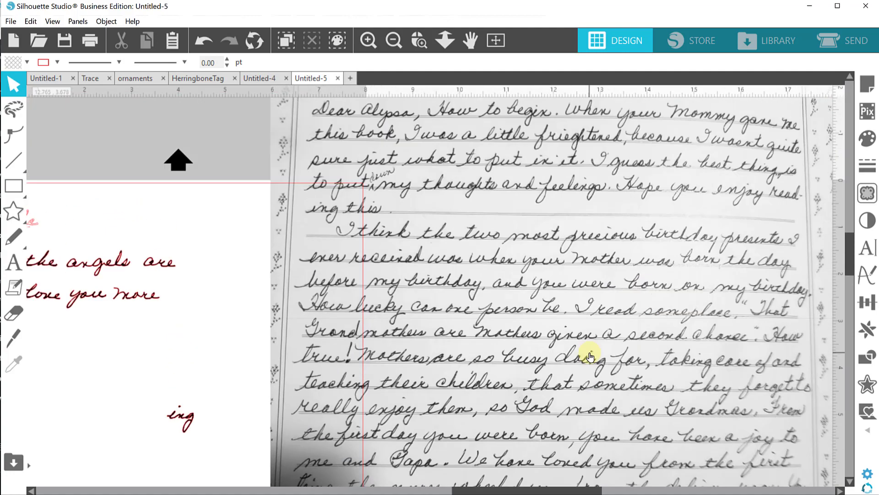
scroll(605, 270, "down", 3)
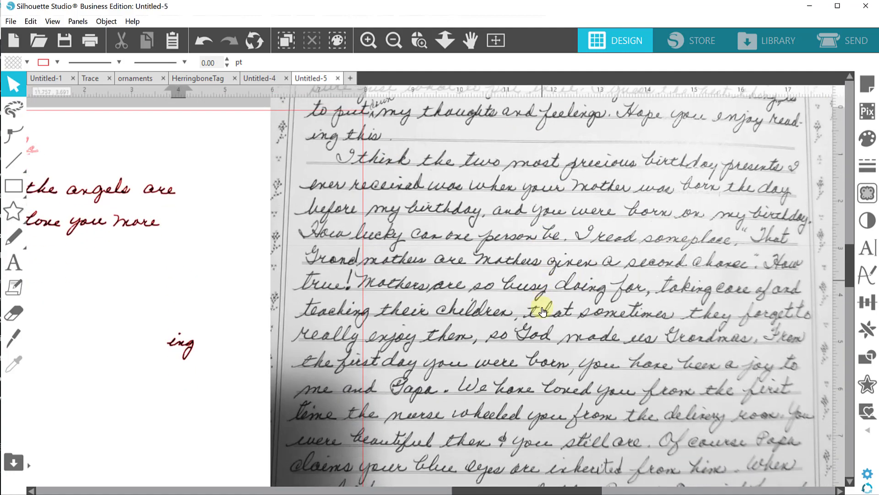
scroll(529, 293, "down", 4)
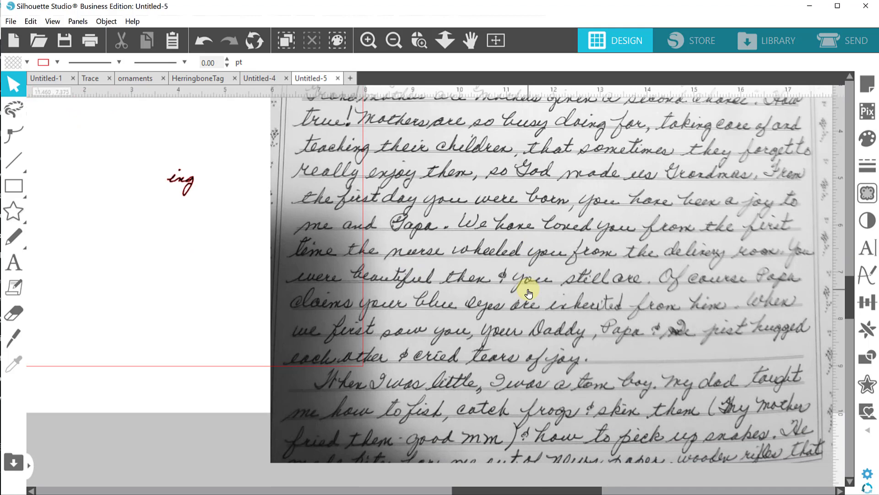
scroll(529, 293, "up", 3)
- Trace the "i" area of the word "given" in the letter photo and bring the trace onto the blank page
left_click(419, 40)
left_click_drag(539, 195, 611, 246)
left_click(867, 193)
left_click(744, 152)
left_click_drag(362, 207, 435, 300)
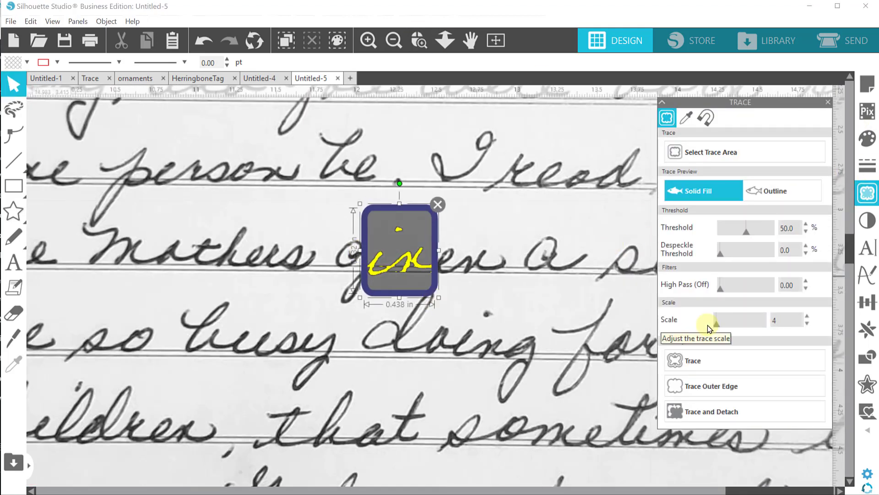
left_click(724, 360)
left_click(495, 41)
left_click(828, 102)
left_click_drag(721, 137, 132, 154)
mouse_move(666, 220)
left_mouse_down()
mouse_move(426, 257)
mouse_move(447, 275)
left_mouse_up()
- Place a copy of "ing" above the original and cut its n free from the i and g
left_click(419, 40)
left_click(419, 40)
left_click(394, 40)
left_click(394, 41)
left_click(394, 41)
left_click(394, 40)
left_click(552, 474)
left_click_drag(549, 473, 631, 241)
left_click(14, 339)
left_click_drag(552, 246, 503, 332)
left_click(13, 84)
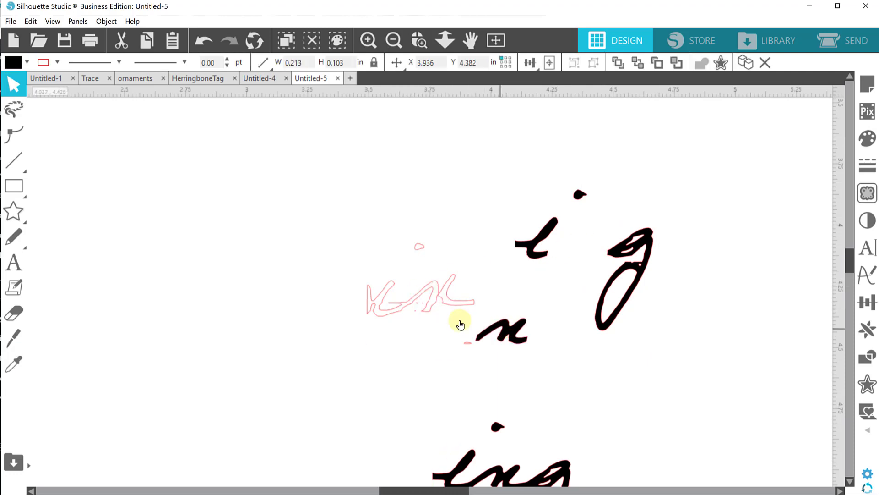
- Cut the traced "i" from the strokes after it, delete those strokes, and place the copied n beside the i
left_click(14, 338)
left_click_drag(396, 296, 393, 318)
left_click(13, 85)
left_click(424, 293)
key("Delete")
left_click_drag(509, 331, 426, 302)
- Delete the leftover copied i and g, and weld the traced "i" and the n into one black-filled shape
left_click(14, 338)
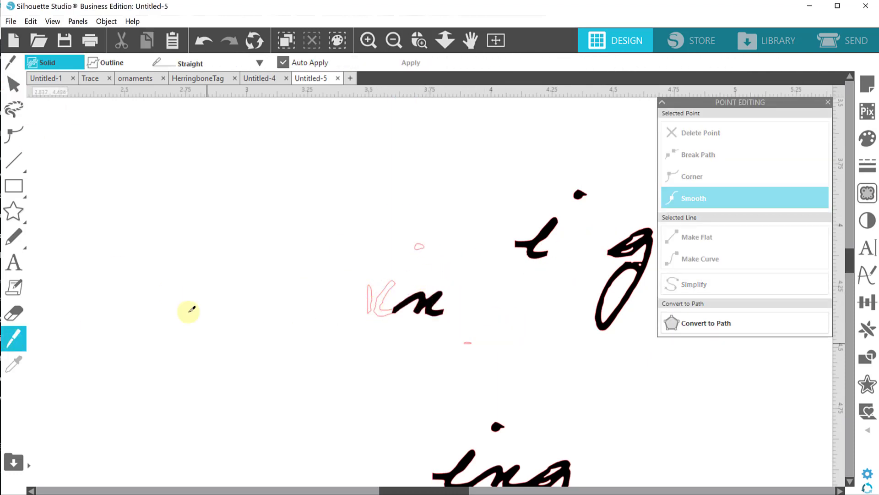
left_click_drag(479, 352, 658, 176)
key("Delete")
left_click_drag(480, 350, 282, 169)
right_click(421, 302)
- Delete the extra points above the i–n join and along the outer curve of the i
scroll(389, 303, "up", 4)
double_click(493, 318)
left_click(491, 310)
left_click(701, 133)
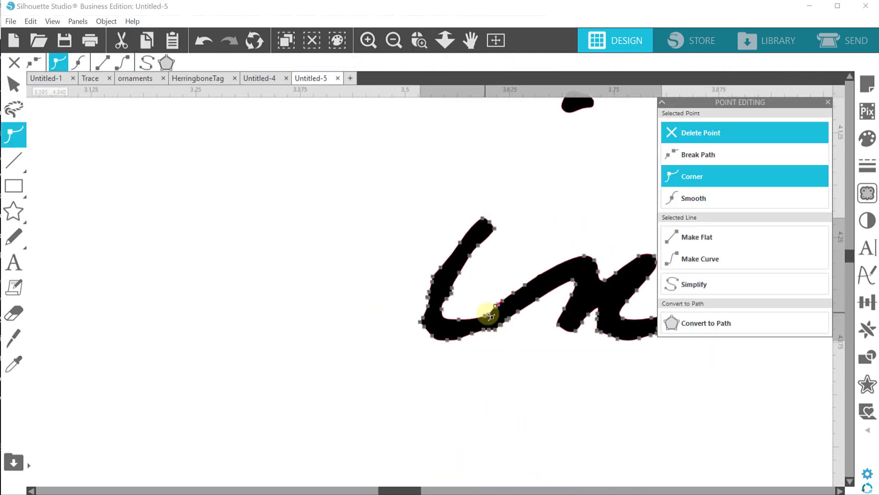
left_click(443, 311)
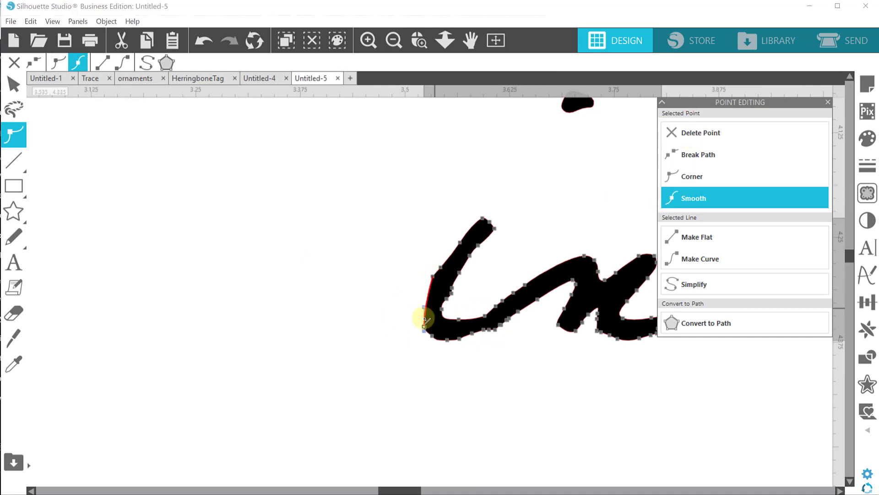
left_click(682, 133)
- Delete the extra points along the lower edge of the i–n join to smooth the connecting stroke
left_click(484, 329)
left_click(701, 132)
left_click(495, 329)
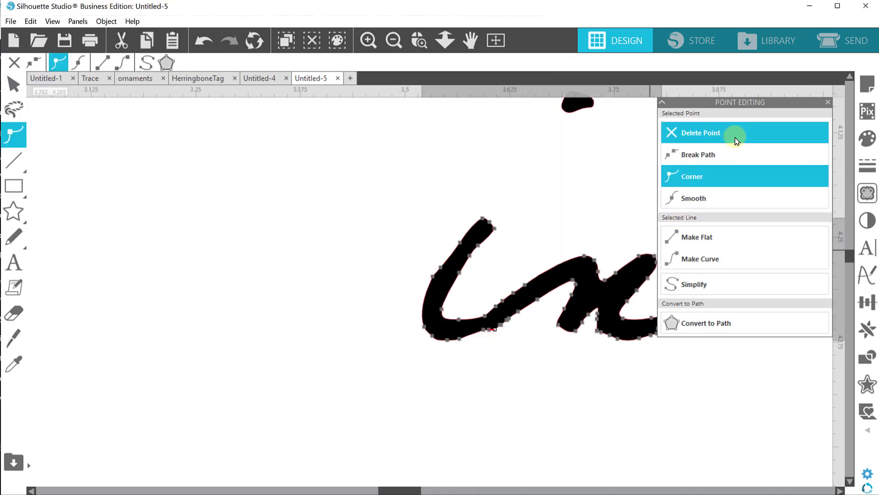
left_click(701, 132)
left_click(501, 325)
left_click(701, 133)
scroll(520, 359, "up", 3)
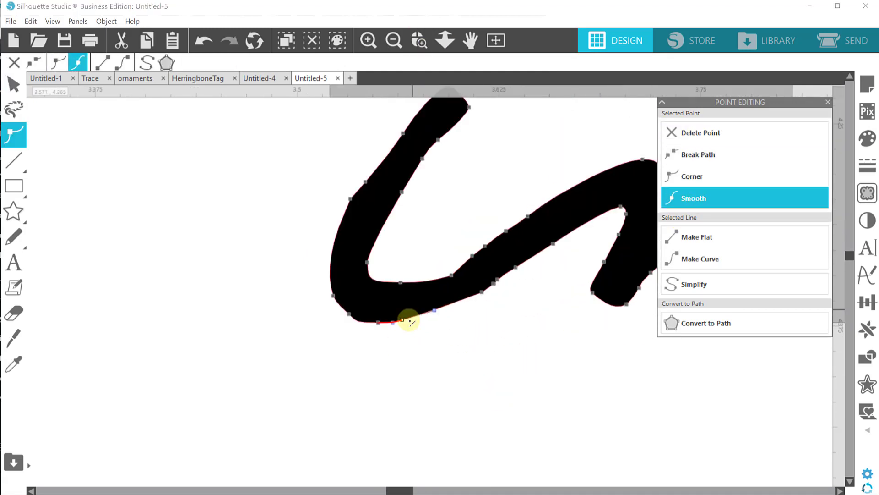
left_click(764, 133)
left_click(479, 212)
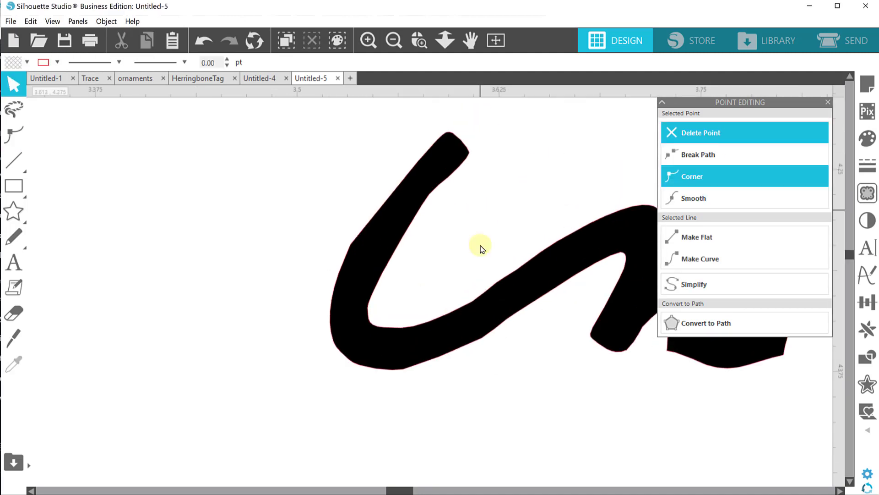
- Move the new "in" down beside "ing" on the same line
left_click(393, 40)
left_click(393, 41)
left_click_drag(409, 276, 399, 430)
left_click_drag(337, 373, 453, 485)
left_click(494, 161)
left_click(419, 40)
left_click_drag(433, 491, 449, 491)
right_click(218, 293)
left_click(273, 392)
- Try to lower the lead-in stroke of "ing" to the tail of "in" and weld the two parts
double_click(217, 280)
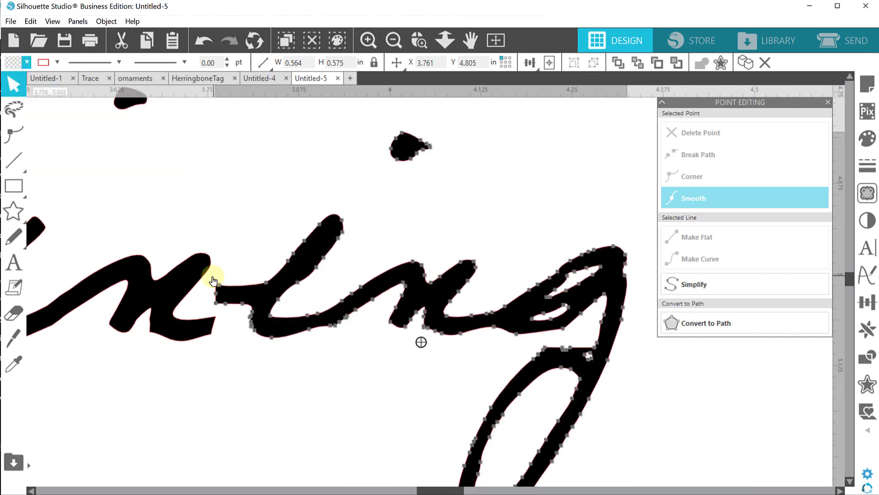
left_click_drag(219, 285, 213, 315)
left_click_drag(215, 303, 212, 330)
left_click_drag(155, 198, 270, 317)
double_click(161, 306)
left_click(419, 41)
left_click_drag(161, 306, 299, 342)
- Try to clean the join between "in" and "ing" by deleting extra points along the connecting stroke and beside the i
left_click(399, 271)
left_click(729, 134)
left_click(478, 235)
left_click_drag(554, 166, 545, 162)
left_click(413, 312)
left_click(732, 132)
left_click_drag(462, 245, 481, 281)
left_click(481, 274)
left_click(700, 132)
left_click(484, 296)
left_click(700, 133)
- Delete the extra points below the n's tail and adjust the lower edge of the join
left_click(400, 328)
double_click(385, 300)
left_click(394, 312)
left_click(733, 133)
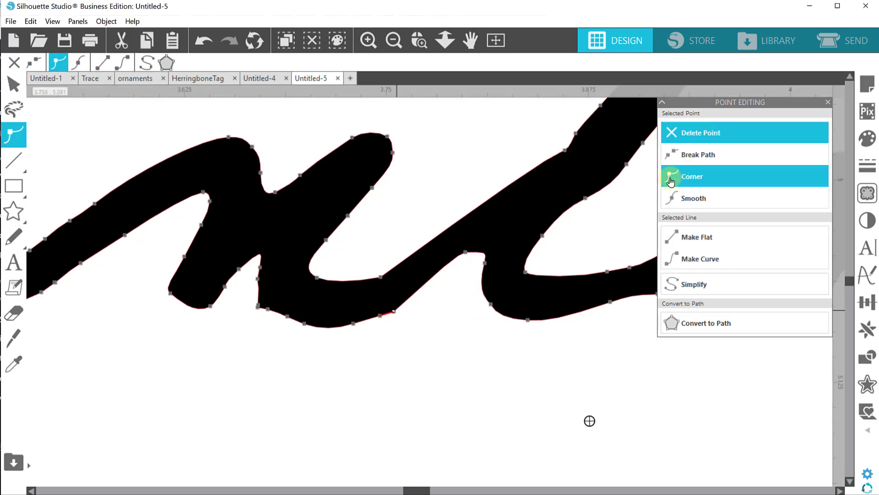
left_click_drag(396, 310, 397, 302)
- Undo the joining of "in" and "ing" back to two separate parts
double_click(526, 231)
left_click(427, 277)
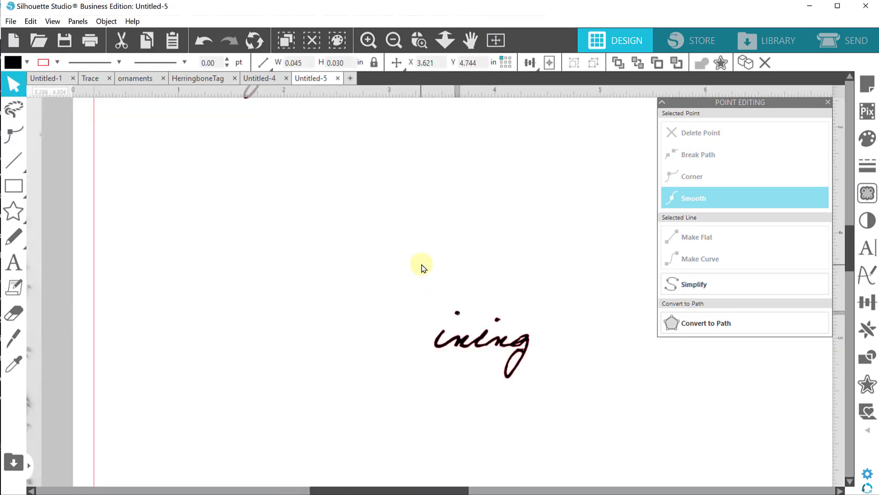
left_click(256, 45)
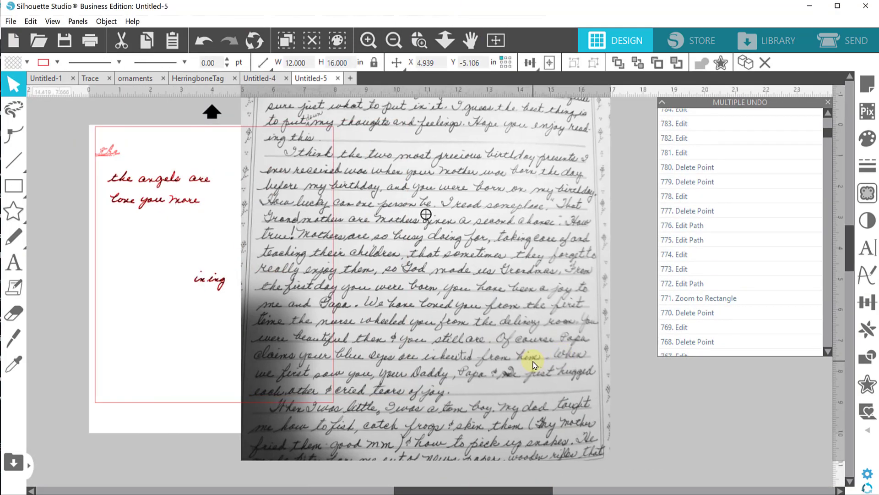
- Trace a "g" from the letter photo with a 62% threshold and cut through the neighbouring letter's stroke
left_click_drag(530, 359, 539, 403)
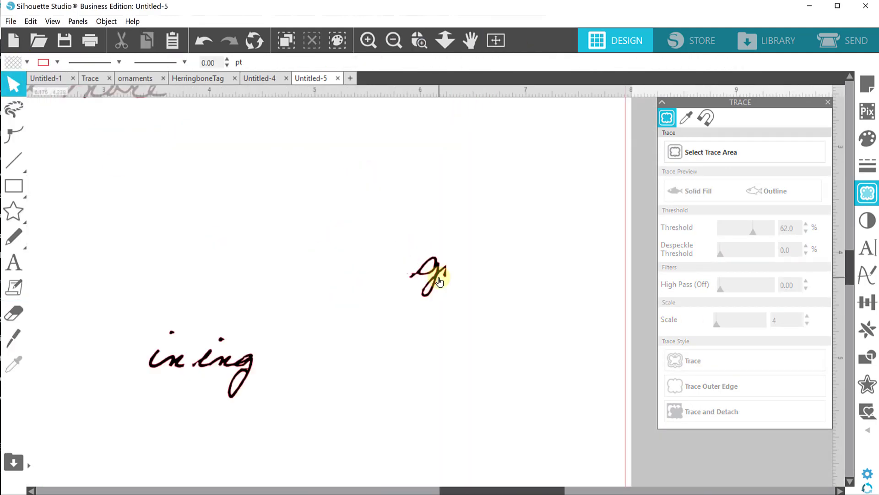
double_click(440, 281)
left_click(13, 339)
left_click_drag(451, 262, 443, 276)
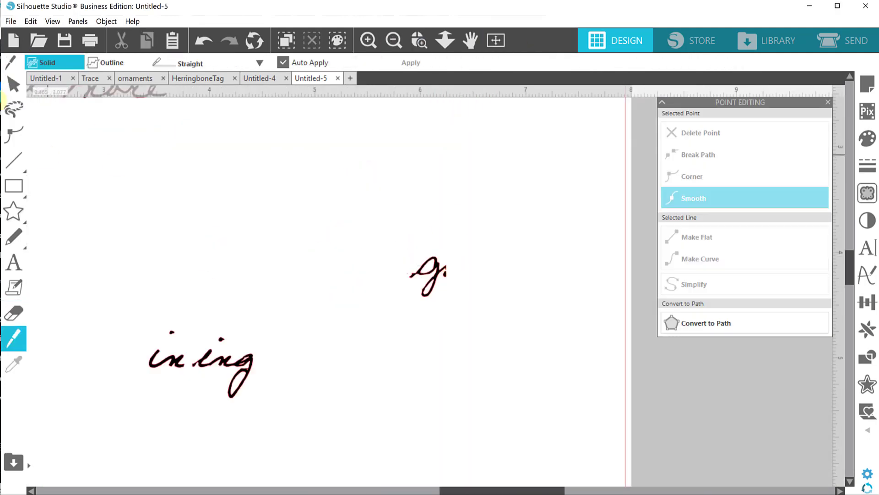
- Simplify the traced "g" outline and move it into the gap between "in" and "ing"
double_click(438, 278)
left_click(697, 289)
left_click_drag(168, 360, 150, 359)
left_click_drag(416, 274, 175, 365)
- Fine-tune the positions of "in", "g" and "ing" so their connecting strokes overlap as "inging"
left_click(419, 40)
left_click_drag(117, 306, 335, 414)
left_click_drag(306, 315, 266, 311)
key("ctrl+z")
left_click(190, 293)
key("Right")
key("Right")
key("Right")
key("Right")
- Select all the letter parts and weld "inging" into one shape
left_click(151, 142)
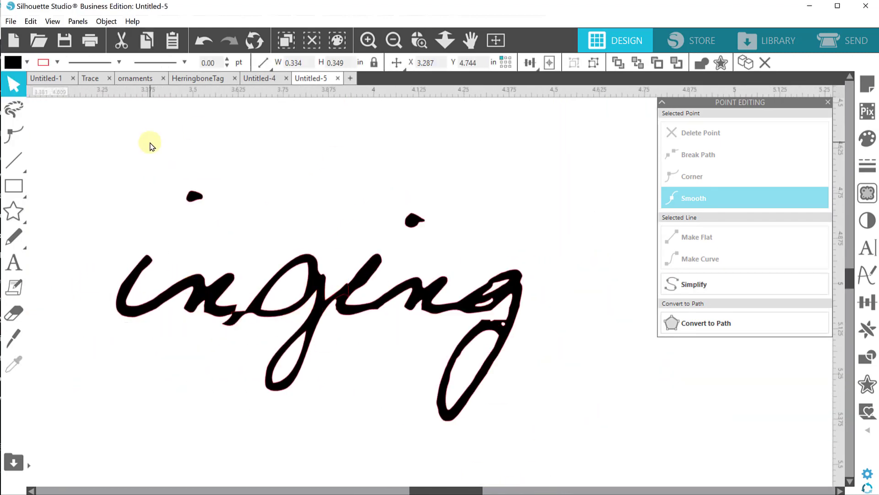
key("ctrl+a")
key("ctrl+shift+w")
- Delete the extra points at the join between the first n and the g, and smooth its upper edge
left_click(414, 45)
left_click_drag(162, 260, 297, 371)
double_click(449, 286)
left_click(707, 136)
left_click(451, 286)
left_click(670, 141)
left_click(455, 276)
left_click(671, 137)
left_click(449, 273)
left_click(691, 138)
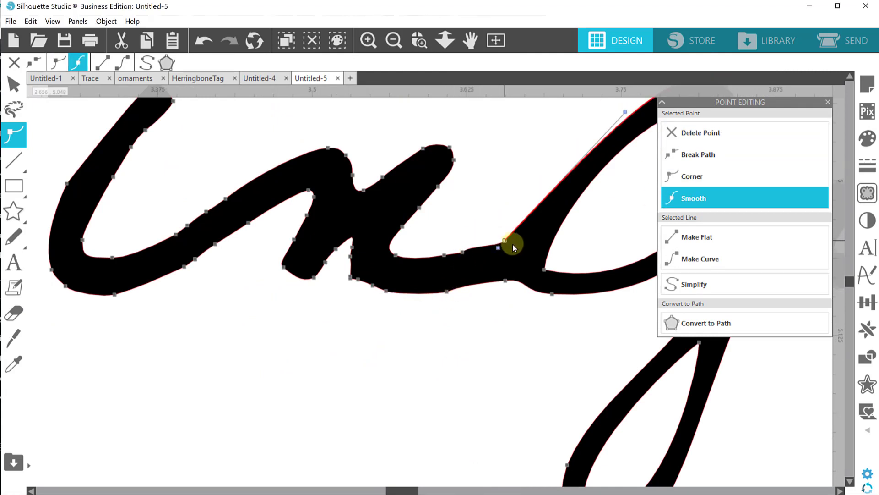
left_click_drag(498, 238, 517, 244)
- Reshape the curve rising into the middle g and delete the extra points along the n's connecting stroke
scroll(350, 308, "right", 5)
left_click_drag(366, 179, 341, 158)
left_click(192, 316)
left_click(703, 134)
left_click(175, 319)
left_click(700, 134)
left_click(178, 355)
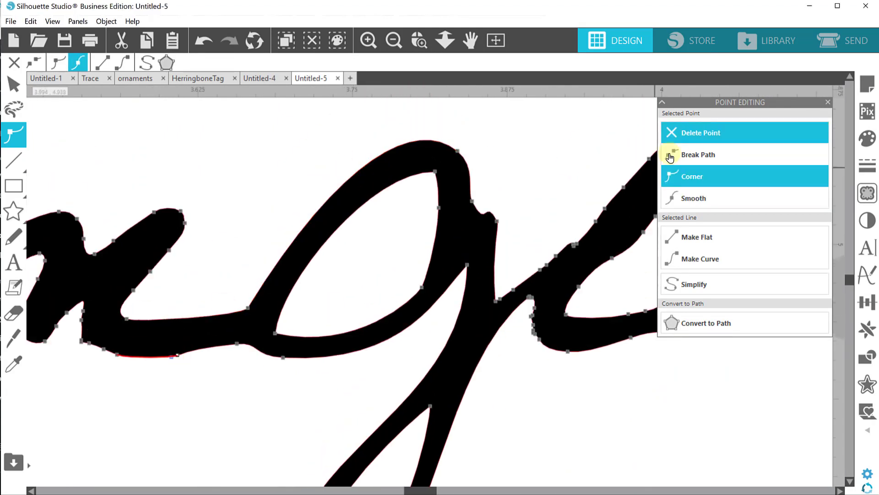
key("Delete")
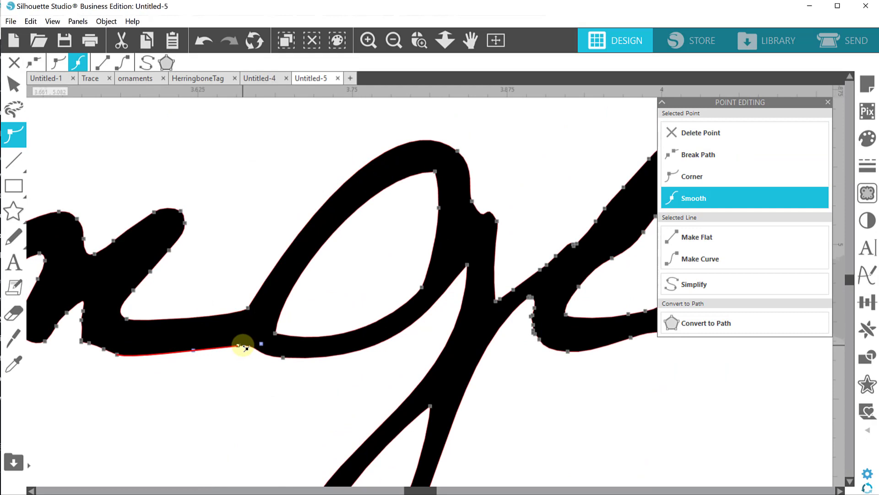
- Delete the extra points along the upper edge of the stroke joining the middle g to the second i
scroll(318, 259, "right", 5)
left_click(318, 257)
left_click(691, 133)
left_click(691, 133)
left_click(350, 310)
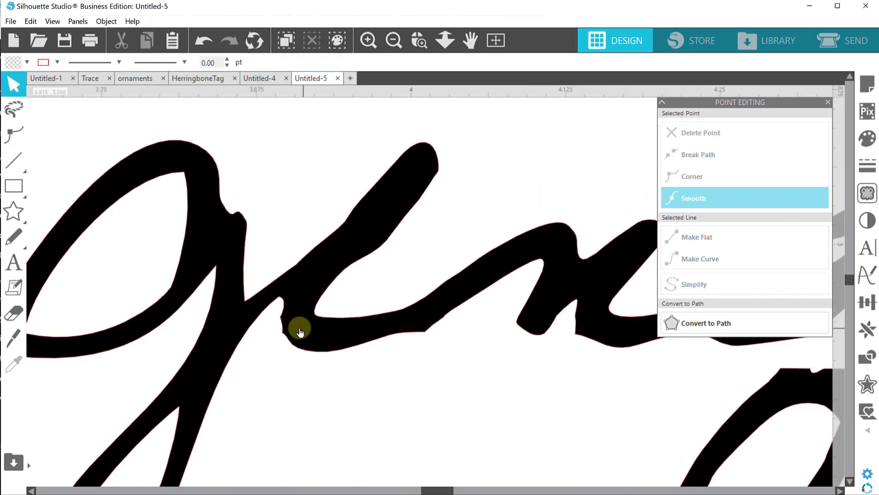
- Delete the extra points where the middle g meets the second i and smooth the i's lower bend
double_click(349, 310)
scroll(363, 318, "up", 1)
left_click(424, 302)
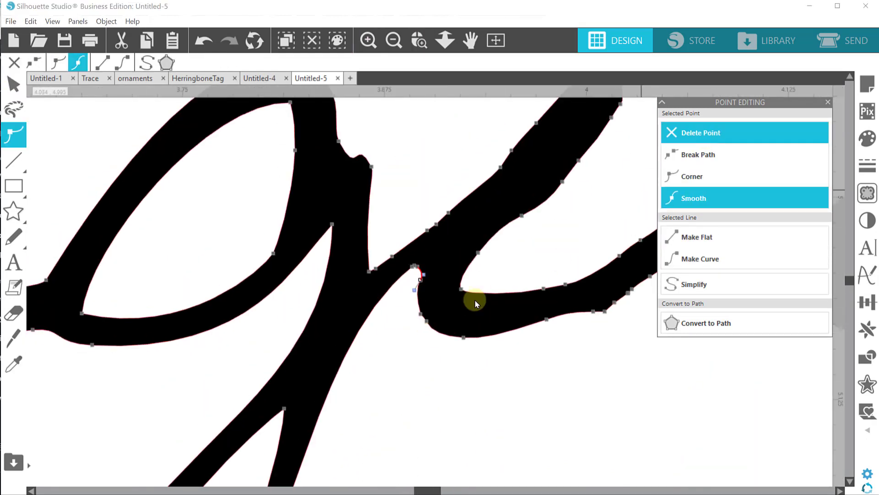
left_click(703, 136)
left_click(424, 266)
left_click(700, 133)
left_click(428, 311)
left_click(693, 199)
- Delete the extra points along the lower edge of the stroke connecting the second i to the second n
scroll(213, 304, "right", 5)
left_click(206, 308)
left_click(701, 133)
left_click(147, 317)
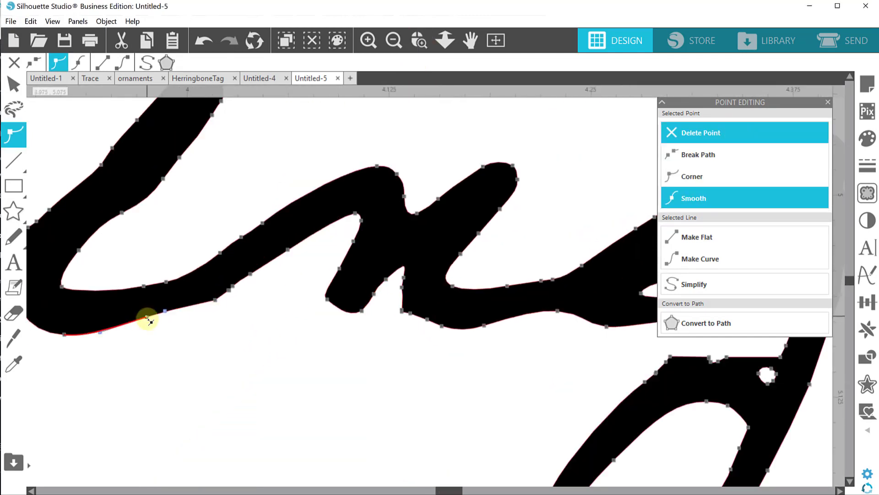
left_click(216, 300)
left_click(694, 134)
left_click(230, 291)
left_click(687, 137)
left_click(251, 274)
left_click(693, 134)
- Delete the extra points along the flat top edge of the final g's lower loop
left_click(426, 304)
double_click(426, 303)
left_click(394, 117)
left_click(394, 40)
left_click(419, 41)
left_click_drag(481, 293, 573, 353)
double_click(399, 259)
left_click(384, 239)
left_click(701, 133)
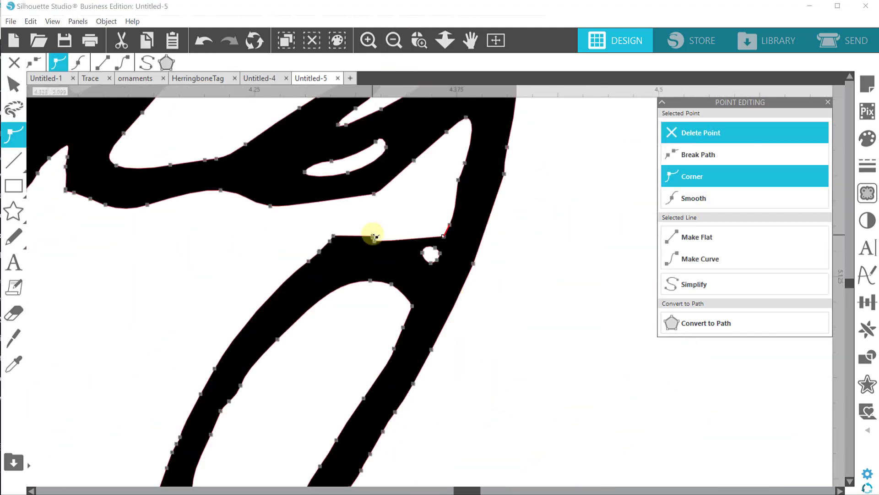
- Delete the surplus points at the upper shoulder of the final g's lower loop and smooth it into a curve
left_click(425, 274)
left_click(677, 202)
left_click_drag(330, 236, 324, 240)
left_click(329, 241)
left_click(750, 133)
left_click(752, 134)
left_click(722, 134)
left_click(333, 235)
left_click(687, 199)
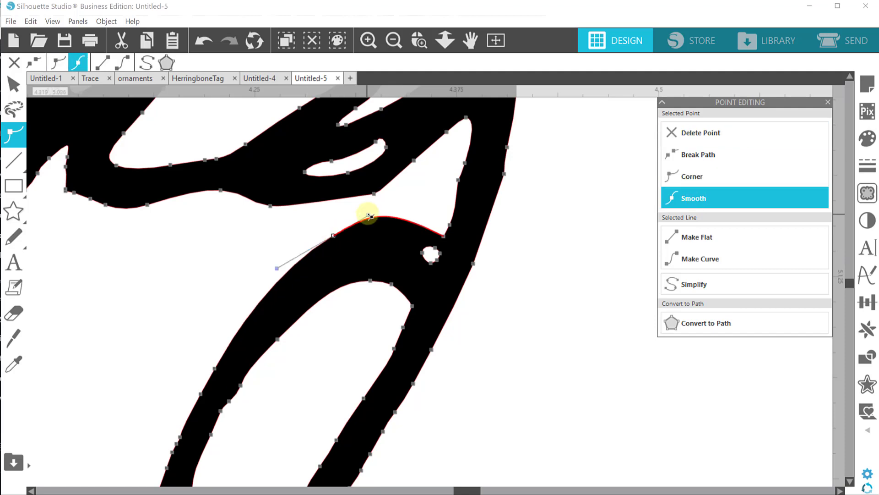
- Reshape the top curve of the final g's lower loop where it meets the downstroke, closing the small hole there
left_click(718, 134)
left_click(384, 222)
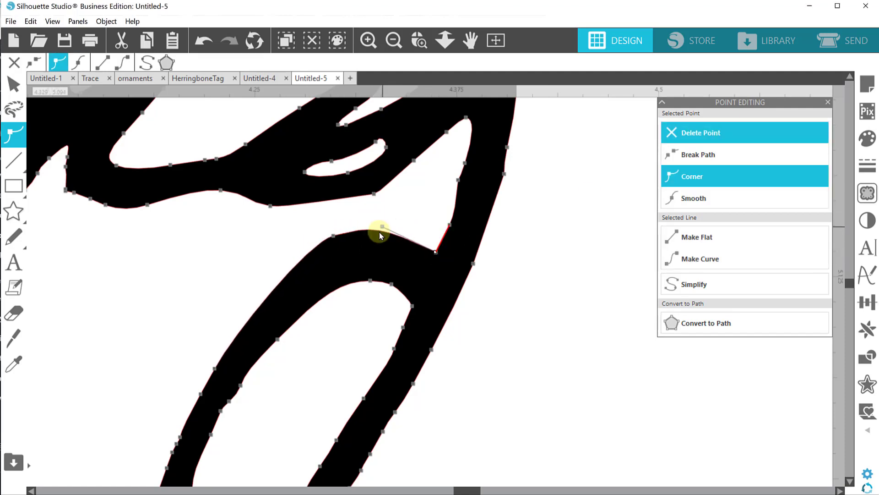
left_click(334, 237)
left_click(497, 315)
left_click(496, 41)
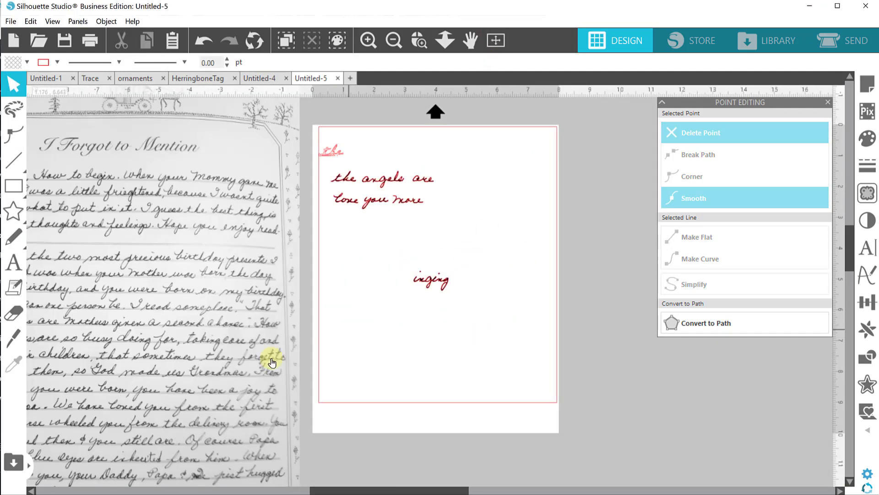
- Trace a lowercase s from the handwritten letter
left_click_drag(174, 275, 559, 213)
left_click(420, 41)
left_click_drag(494, 220, 633, 333)
left_click(867, 193)
left_click(691, 152)
left_click_drag(370, 213, 413, 263)
left_click_drag(743, 232, 748, 233)
left_click(705, 360)
- Place the traced s in front of "inging" and simplify its points
left_click(496, 41)
left_click_drag(540, 261, 396, 277)
left_click(420, 40)
mouse_move(341, 222)
left_mouse_down()
mouse_move(468, 339)
mouse_move(445, 332)
left_mouse_up()
left_click(420, 41)
double_click(434, 309)
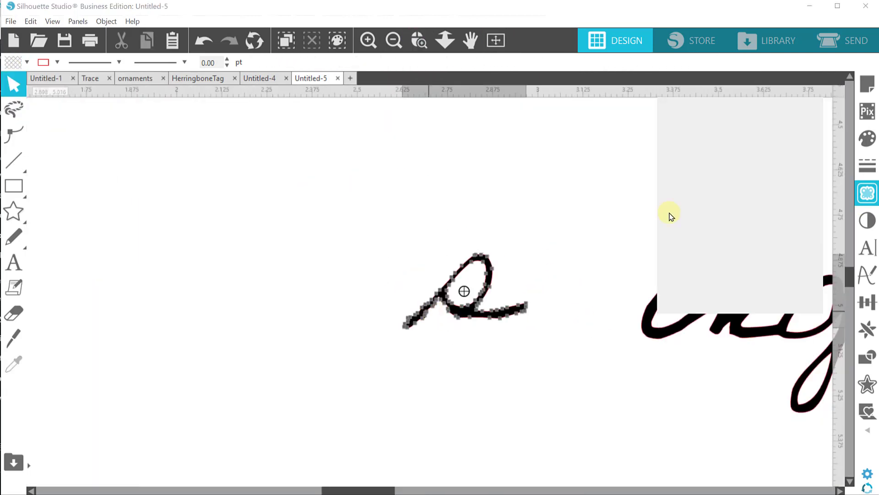
left_click(714, 284)
- Delete the bumpy extra points along both edges of the s's entry stroke
left_click(488, 267)
left_click(420, 41)
left_click_drag(364, 257, 455, 368)
left_click(432, 305)
left_click(697, 133)
left_click(697, 134)
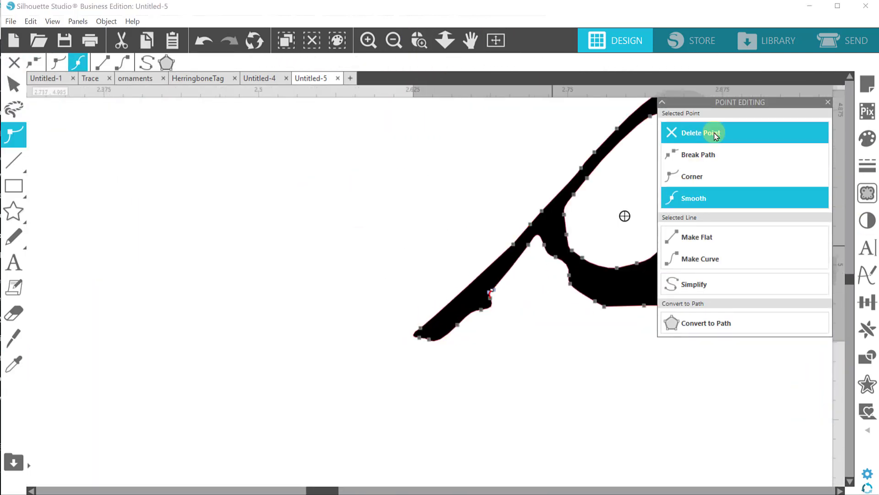
left_click(420, 328)
left_click(696, 133)
left_click_drag(513, 244, 510, 241)
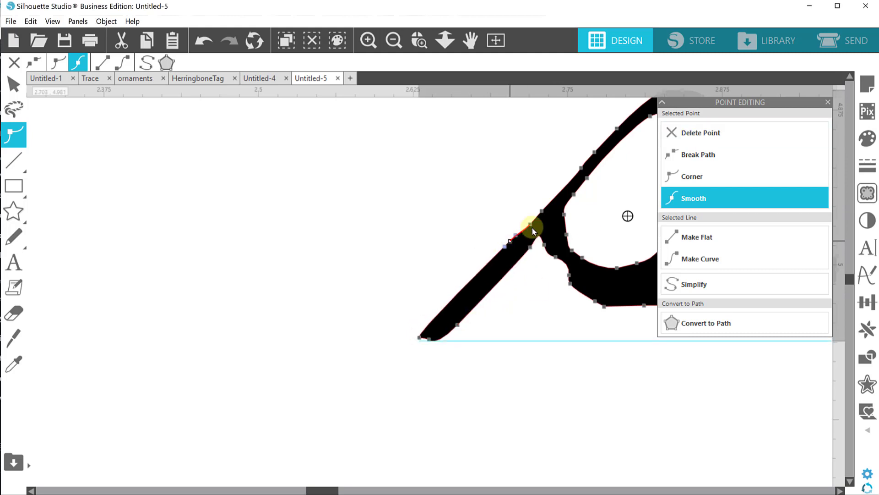
left_click(706, 134)
- Clean up the uneven points on the s's inner loop and lower curve
left_click(436, 491)
left_click(593, 194)
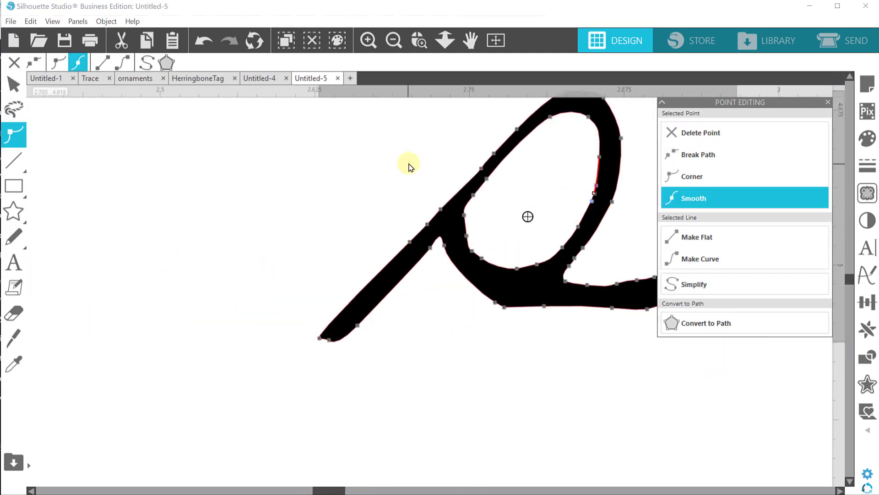
left_click(409, 165)
left_click(435, 490)
double_click(512, 297)
left_click(484, 280)
left_click(705, 134)
left_click(705, 133)
- Move the s up to "inging" and nudge it until its end stroke overlaps the first i
left_click(394, 40)
left_click(393, 41)
left_click_drag(476, 290, 297, 289)
left_click(152, 295)
key("Down")
key("Down")
key("Down")
key("Down")
left_click(174, 326)
left_click(263, 312)
key("Left")
key("Left")
key("Left")
key("Left")
- Weld the s and "inging" into "singing" and place the word after "are"
left_click(196, 300)
left_click(264, 311, "shift")
left_click(720, 62)
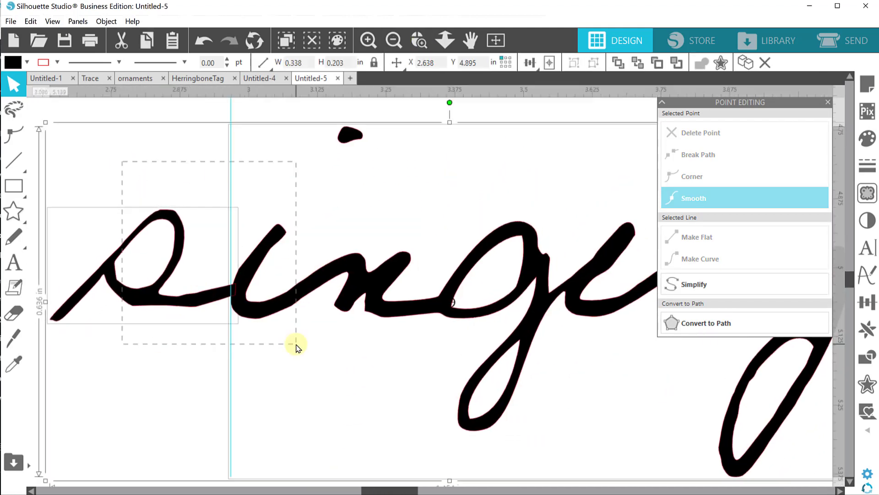
left_click(496, 40)
left_click(419, 40)
left_click_drag(380, 236, 498, 341)
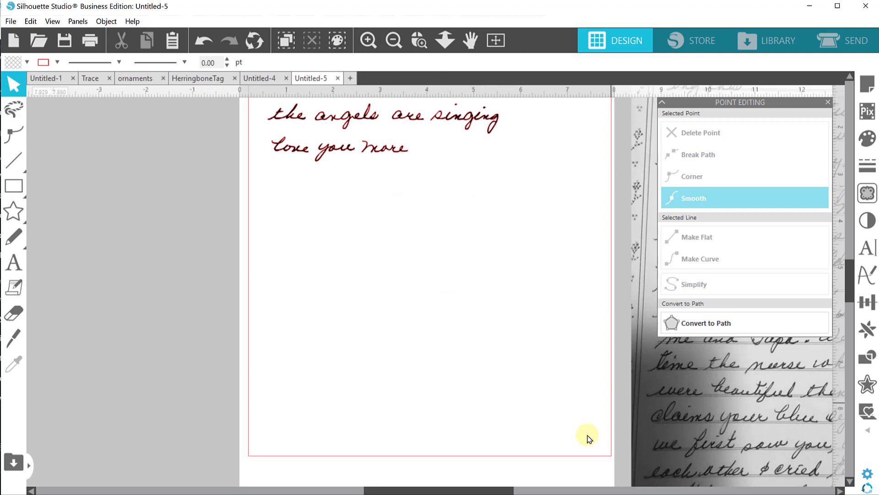
- Trace a period from the handwritten letter
left_click_drag(508, 491, 610, 490)
scroll(458, 256, "up", 4)
left_click(419, 40)
left_click_drag(183, 151, 437, 278)
left_click(867, 193)
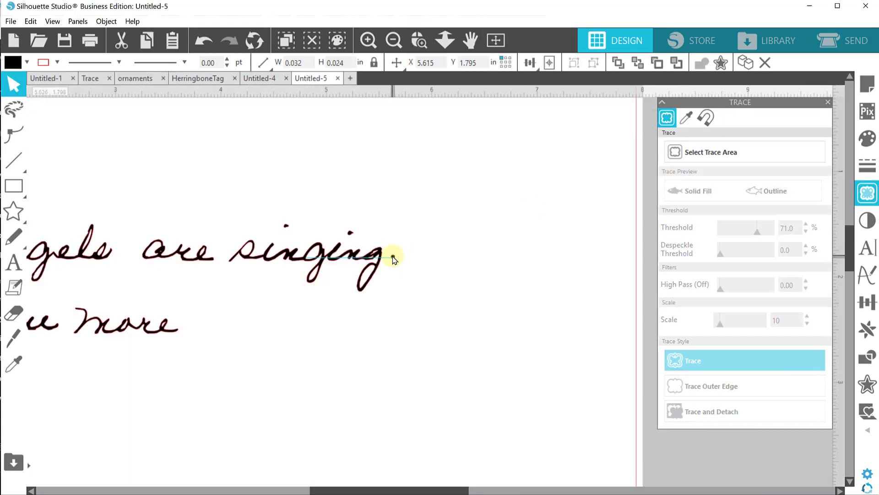
- Complete the ellipsis after "singing" with copies of the period and align the dots at their middles
left_click(395, 259)
left_click(530, 63)
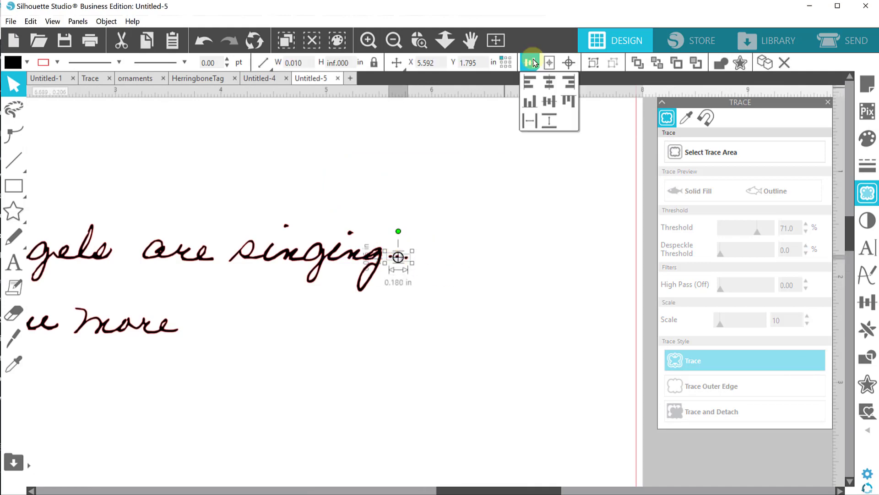
left_click(551, 101)
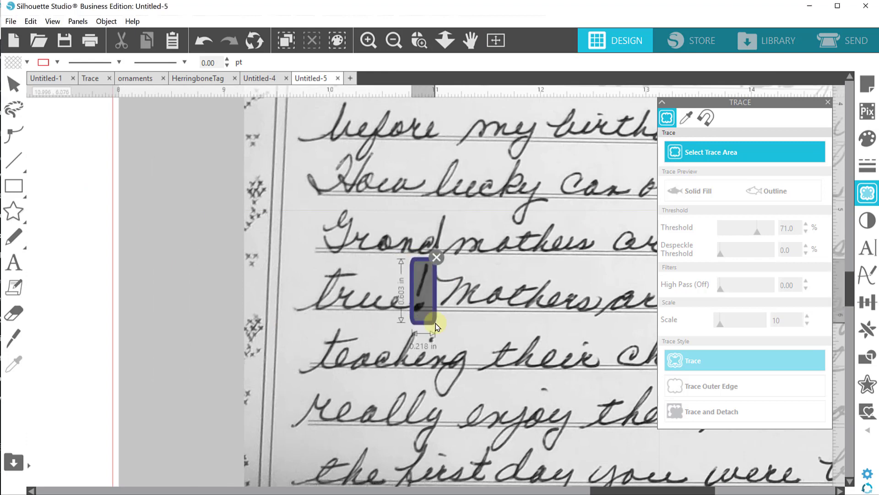
- Trace the exclamation mark after "true" in the letter and place two of them after "love you more"
left_click_drag(430, 321, 436, 326)
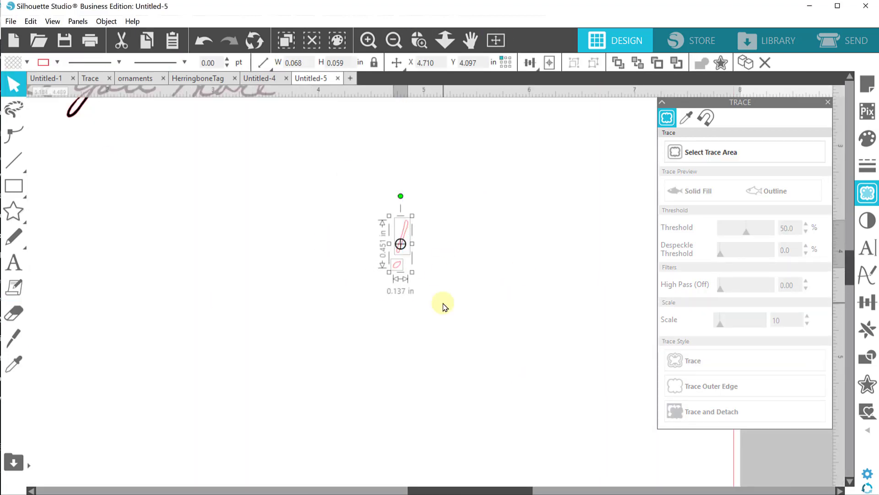
left_click(394, 41)
left_click_drag(346, 148, 339, 131)
scroll(341, 137, "up", 3)
left_click(343, 238)
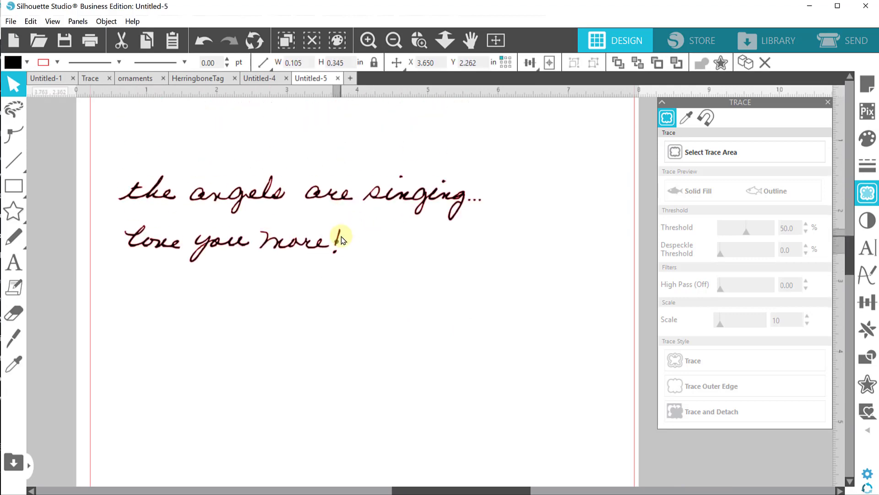
left_click(192, 244)
key("Escape")
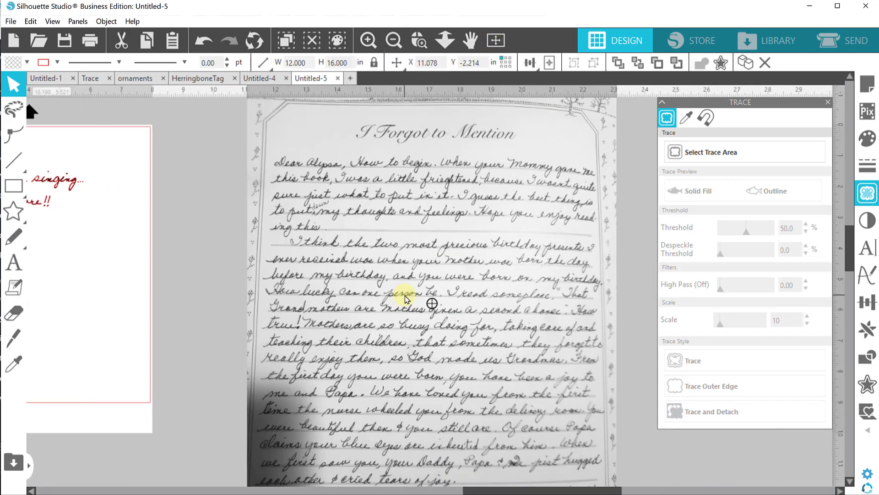
left_click(419, 41)
left_click_drag(399, 141, 531, 255)
left_click(744, 152)
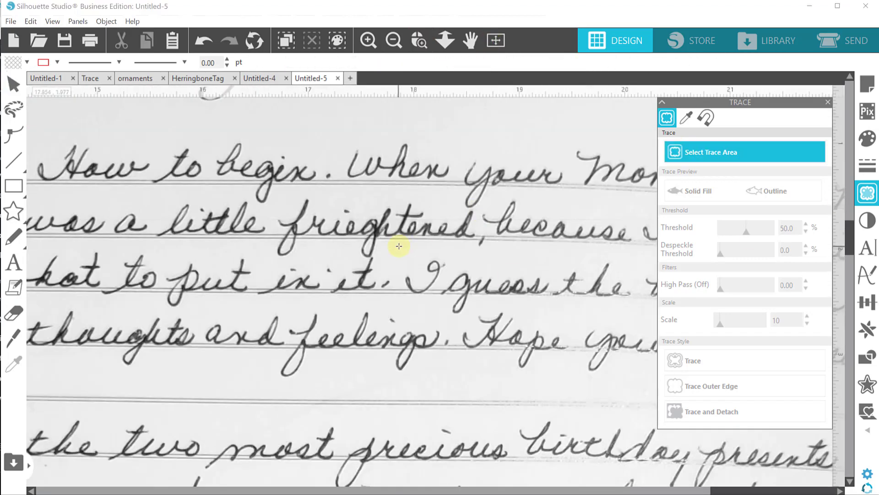
left_click_drag(400, 246, 447, 300)
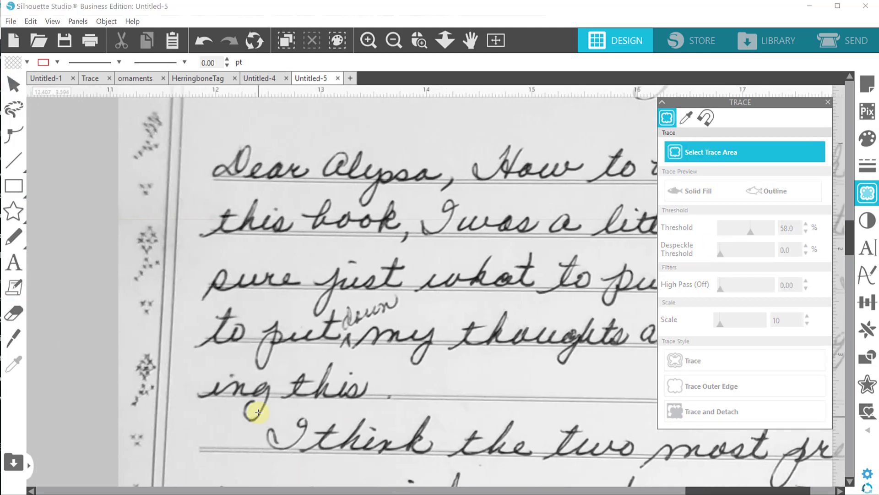
- Trace the capital I of "I think" from the letter and erase the ruled line attached to it
left_click_drag(258, 412, 317, 457)
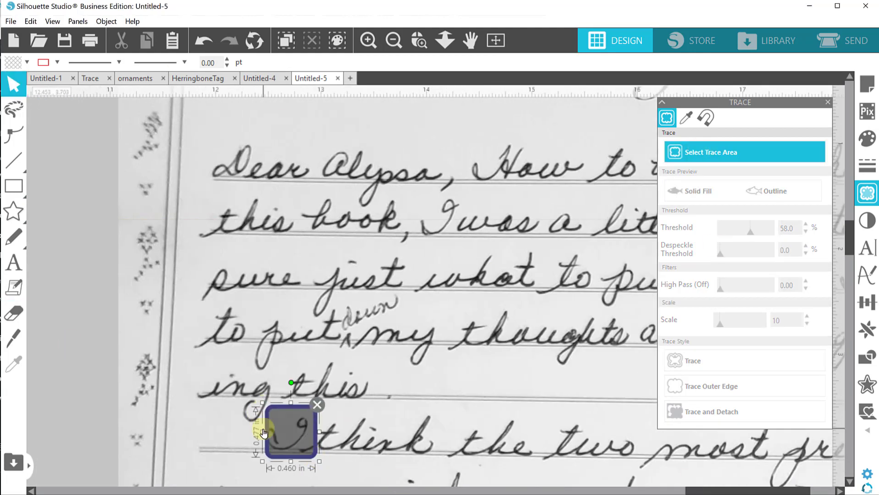
left_click(693, 360)
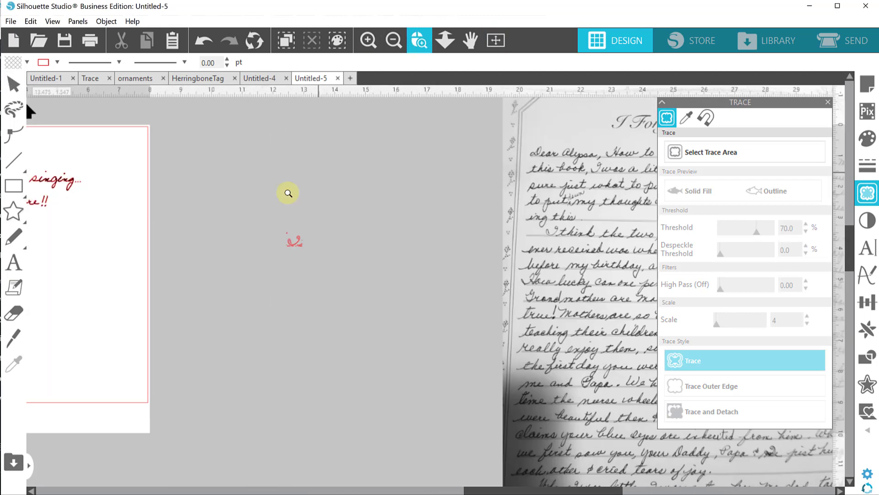
left_click(13, 314)
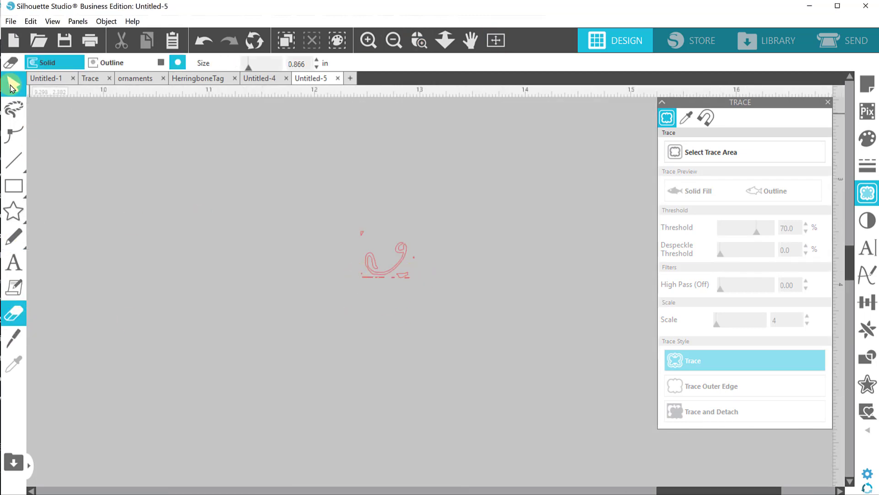
left_click(10, 87)
left_click(247, 260)
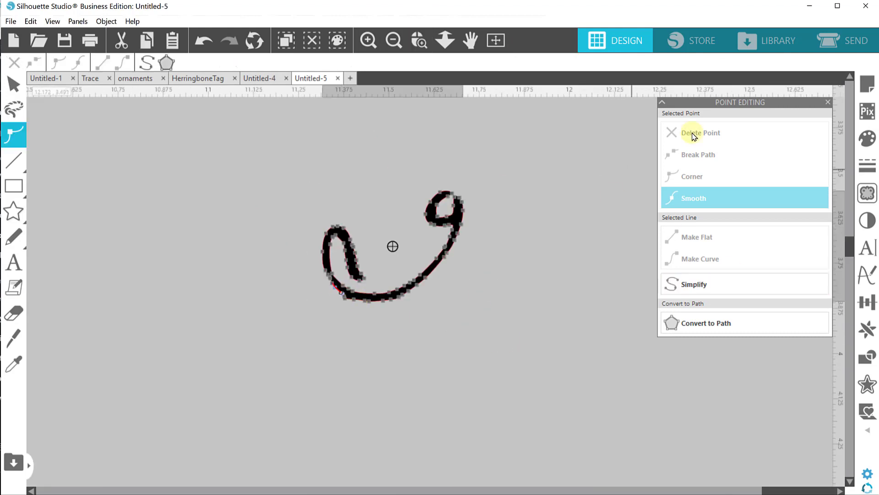
- Delete the extra points along the outer side and bottom curve of the capital I's hook
left_click(693, 136)
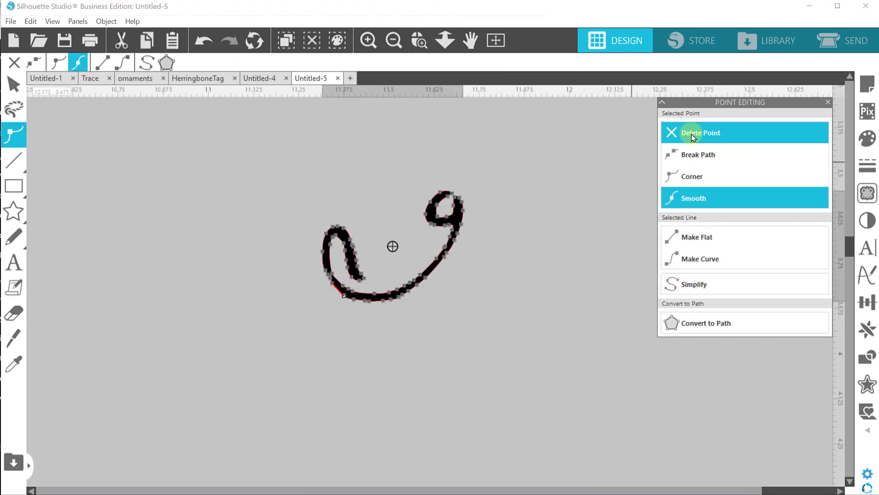
left_click(327, 270)
left_click(703, 133)
left_click(419, 40)
left_click_drag(314, 200, 405, 305)
left_click(349, 388)
left_click(696, 133)
left_click(340, 372)
key("Delete")
left_click(459, 449)
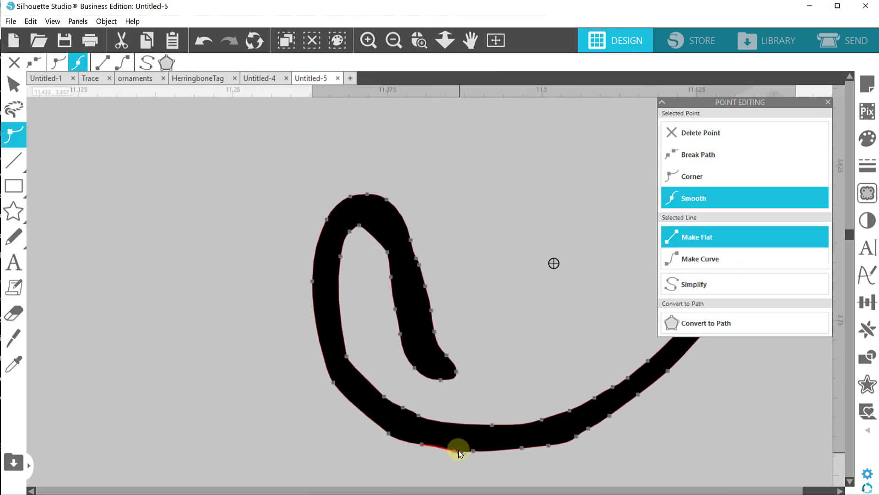
left_click(703, 136)
left_click(438, 477)
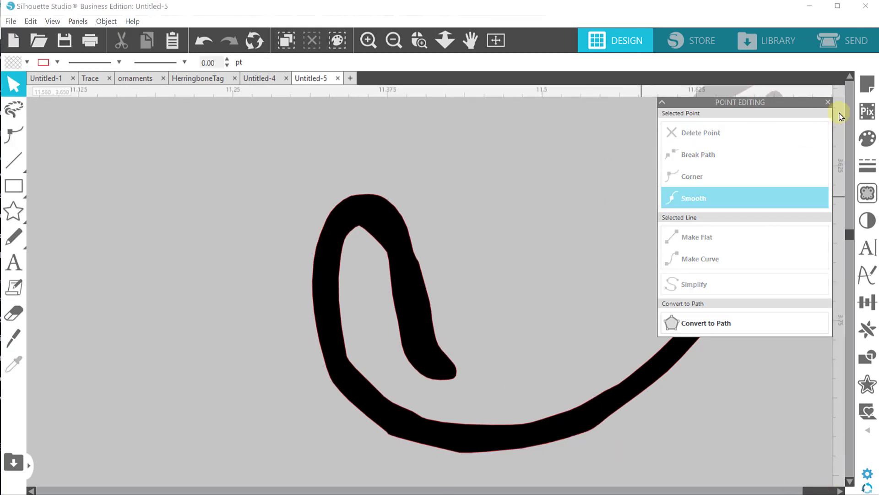
- Break the outline at the top of the capital I's small loop and rejoin the ends into separate inner and outer paths
left_click(828, 102)
scroll(475, 244, "up", 3)
double_click(744, 206)
left_click(780, 221)
left_click(408, 151)
left_click(757, 209)
left_click(413, 129)
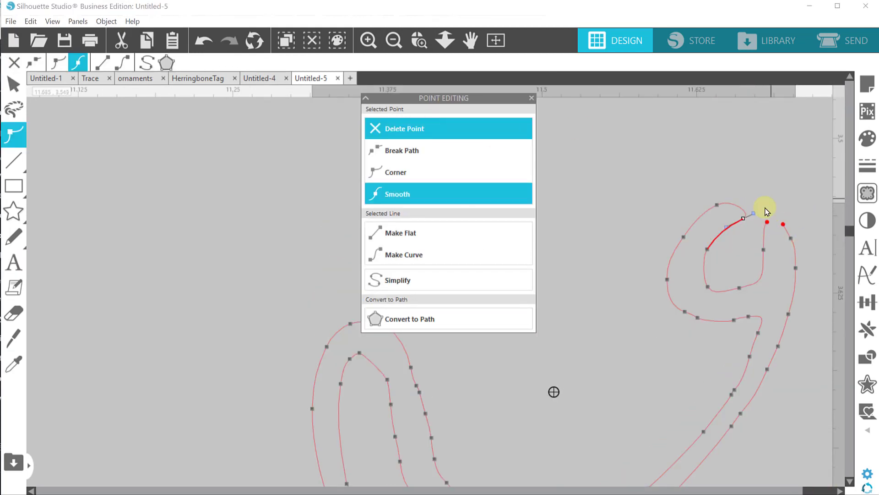
left_click(405, 151)
left_click_drag(743, 218, 767, 222)
left_click_drag(744, 217, 783, 224)
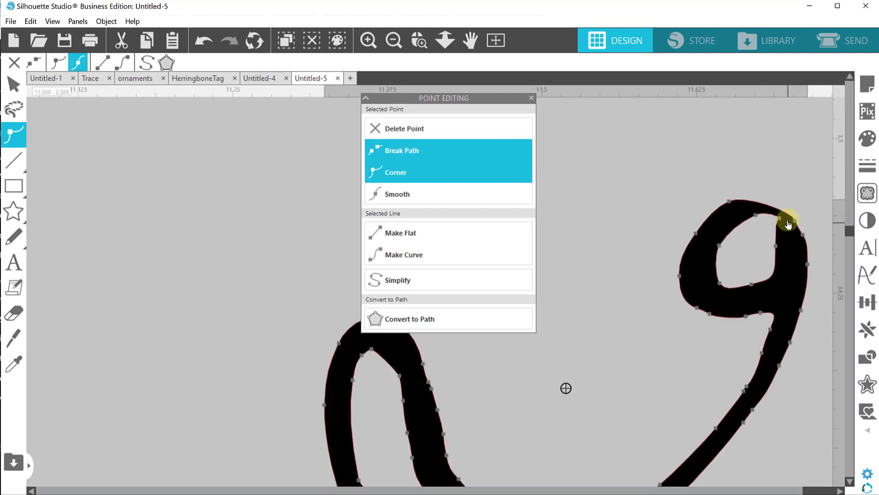
- Smooth the outer curve of the capital I's small loop and delete the extra points below it and along the downstroke
left_click(527, 197)
left_click(722, 294)
left_click(747, 316)
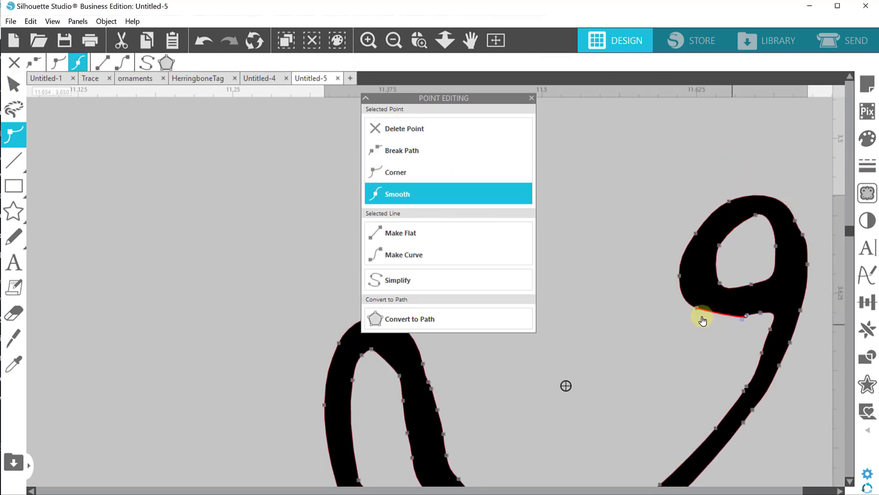
left_click(744, 390)
left_click(410, 133)
left_click(410, 133)
left_click(774, 358)
double_click(773, 358)
left_click(779, 365)
left_click(409, 130)
left_click_drag(789, 179, 788, 171)
- Delete an extra point on the capital I's hook and make the point at its inner lower bend smooth
left_click(641, 257)
double_click(431, 387)
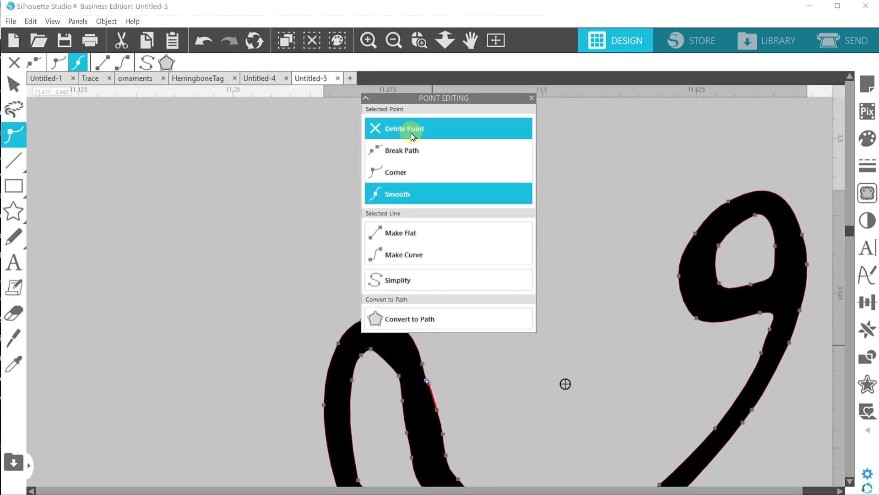
left_click(393, 40)
left_click(707, 197)
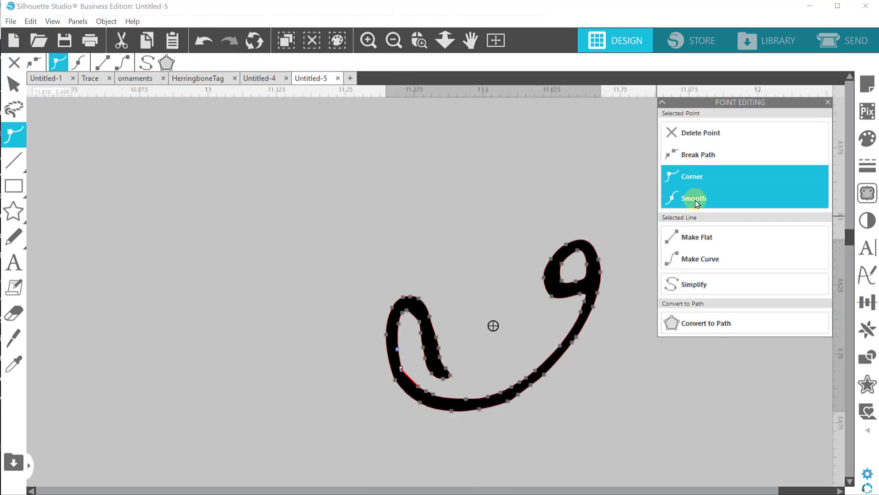